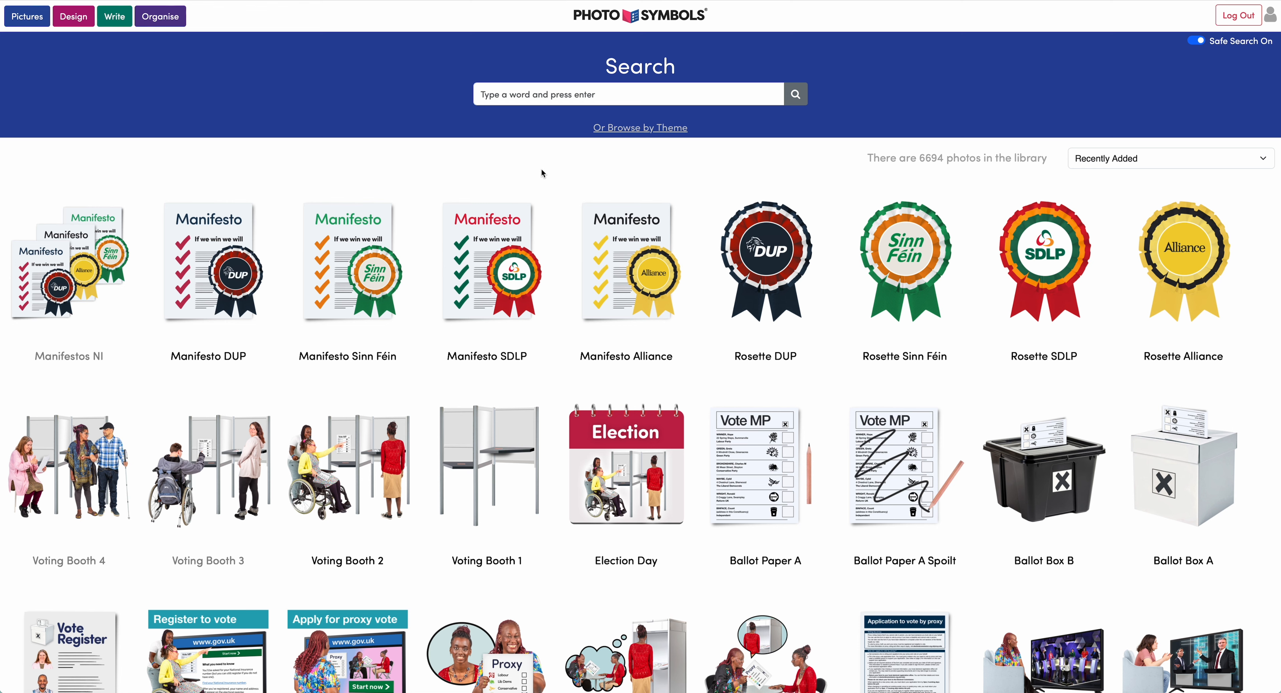
Browse the Easy Read document templates and start a new document from the Booklet 1 4PP template
{"action": "left_click", "coordinate": [73, 17]}
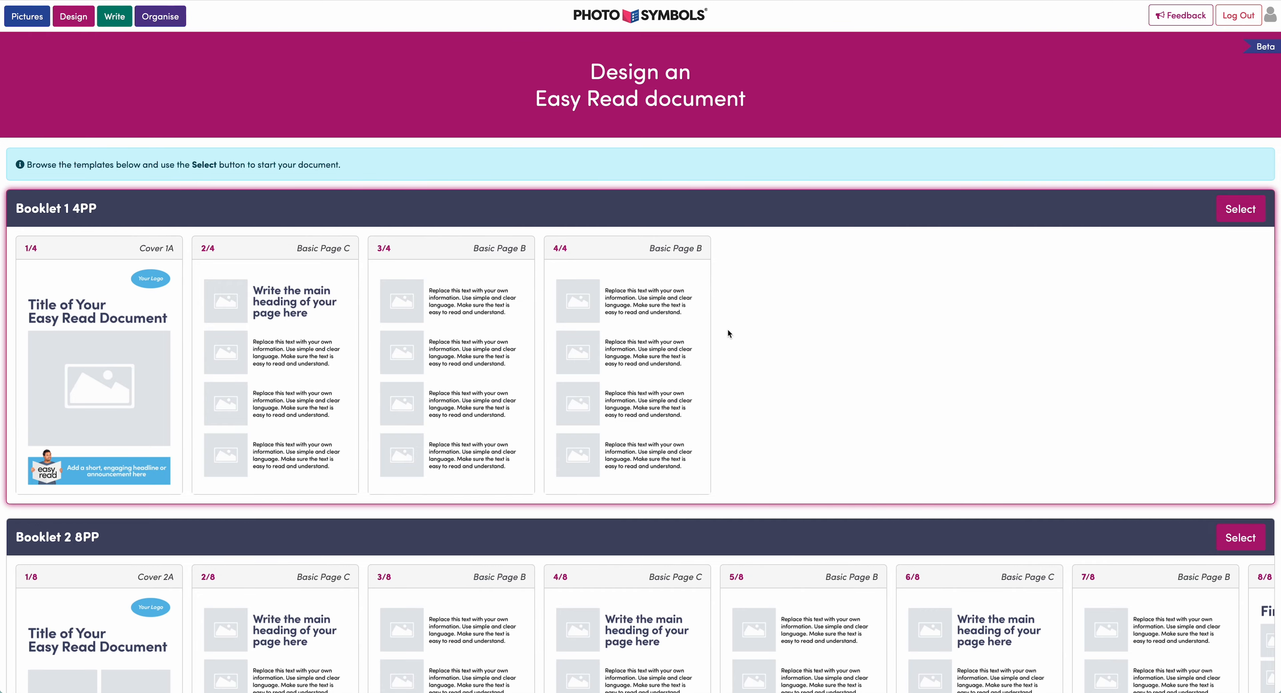
{"action": "scroll", "coordinate": [728, 330], "scroll_direction": "down", "scroll_amount": 15}
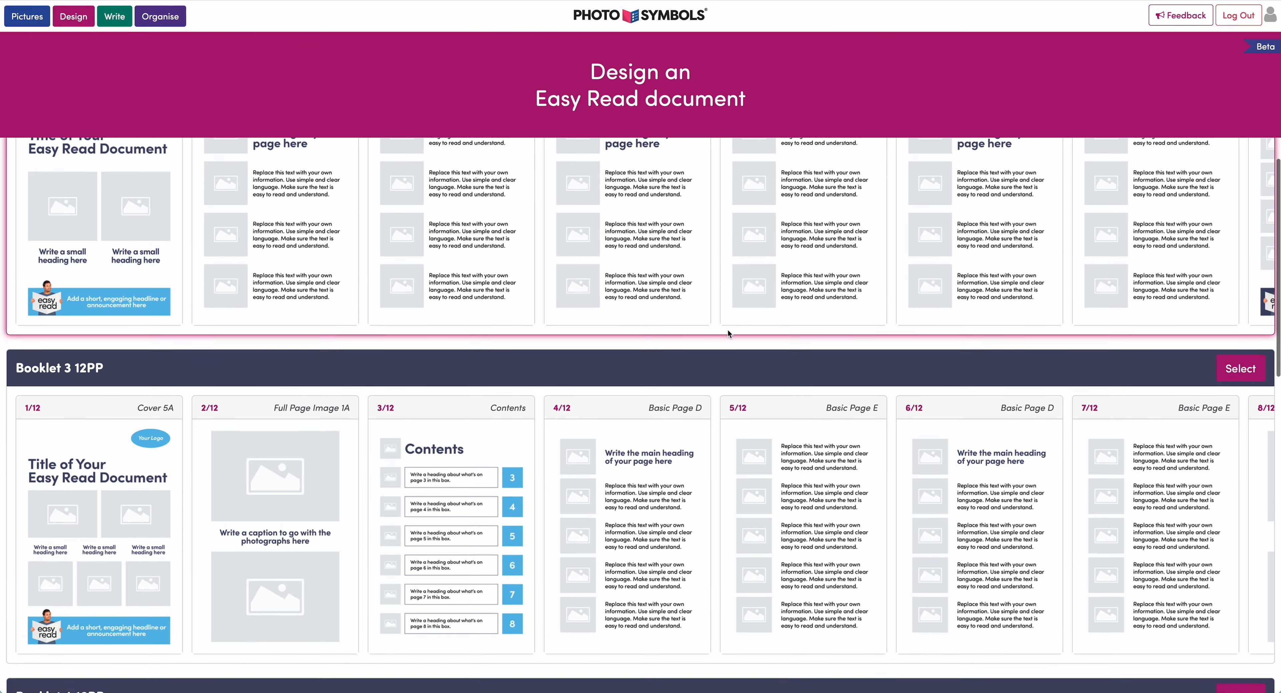
{"action": "scroll", "coordinate": [728, 333], "scroll_direction": "down", "scroll_amount": 10}
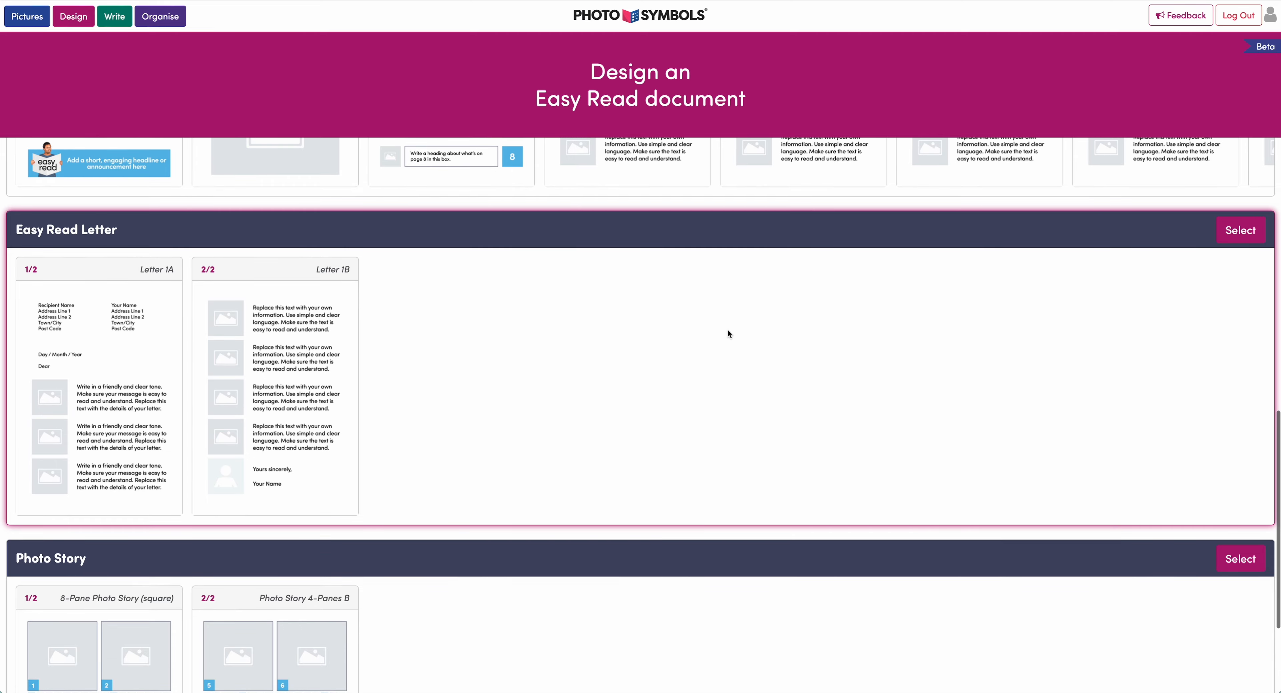
{"action": "scroll", "coordinate": [727, 332], "scroll_direction": "down", "scroll_amount": 4}
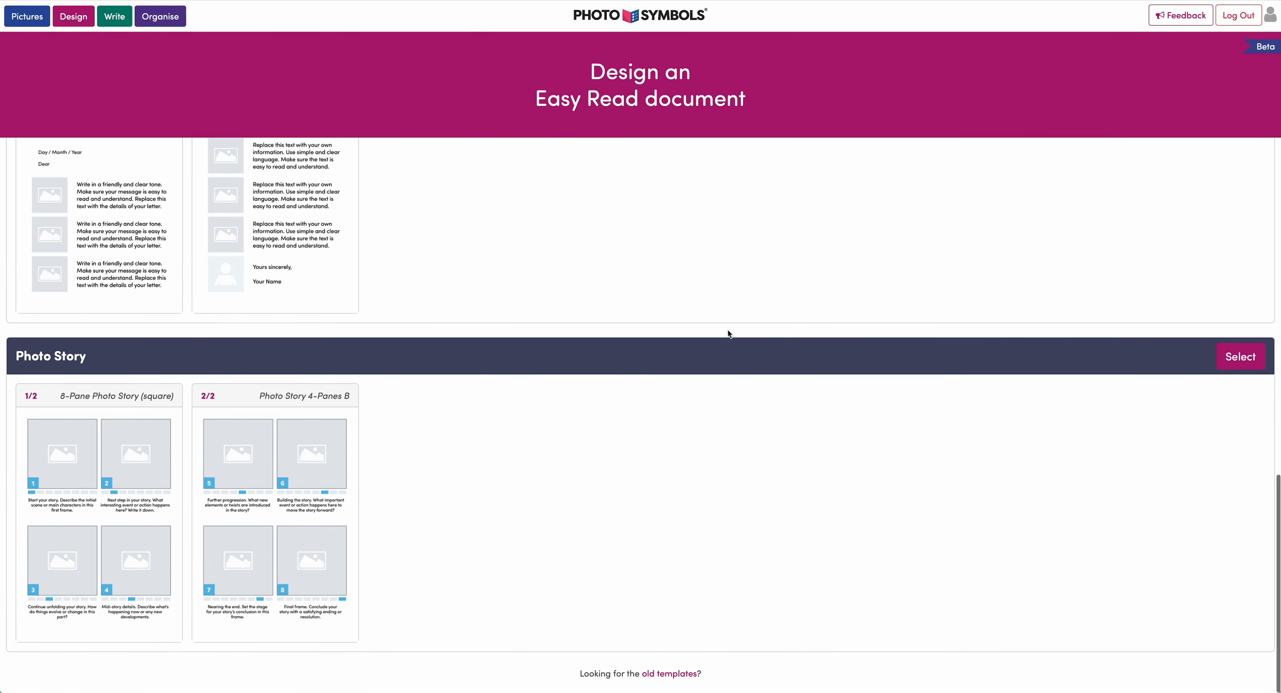
{"action": "scroll", "coordinate": [728, 333], "scroll_direction": "up", "scroll_amount": 20}
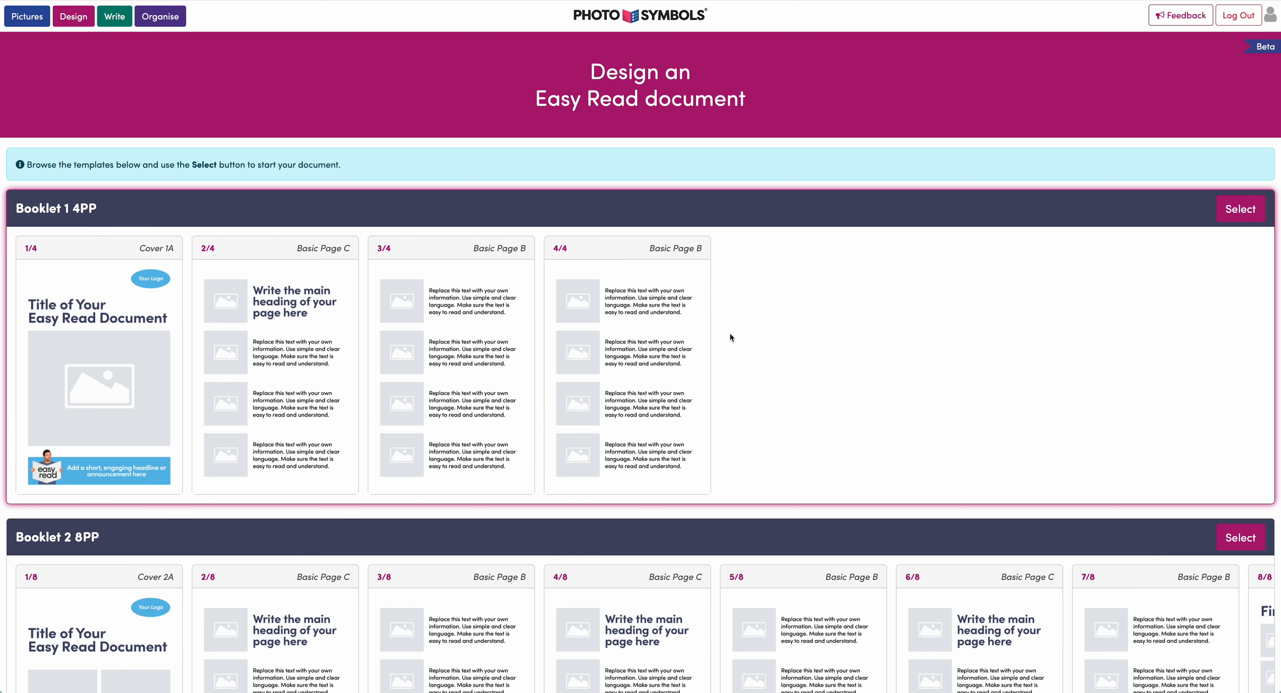
{"action": "left_click", "coordinate": [1236, 210]}
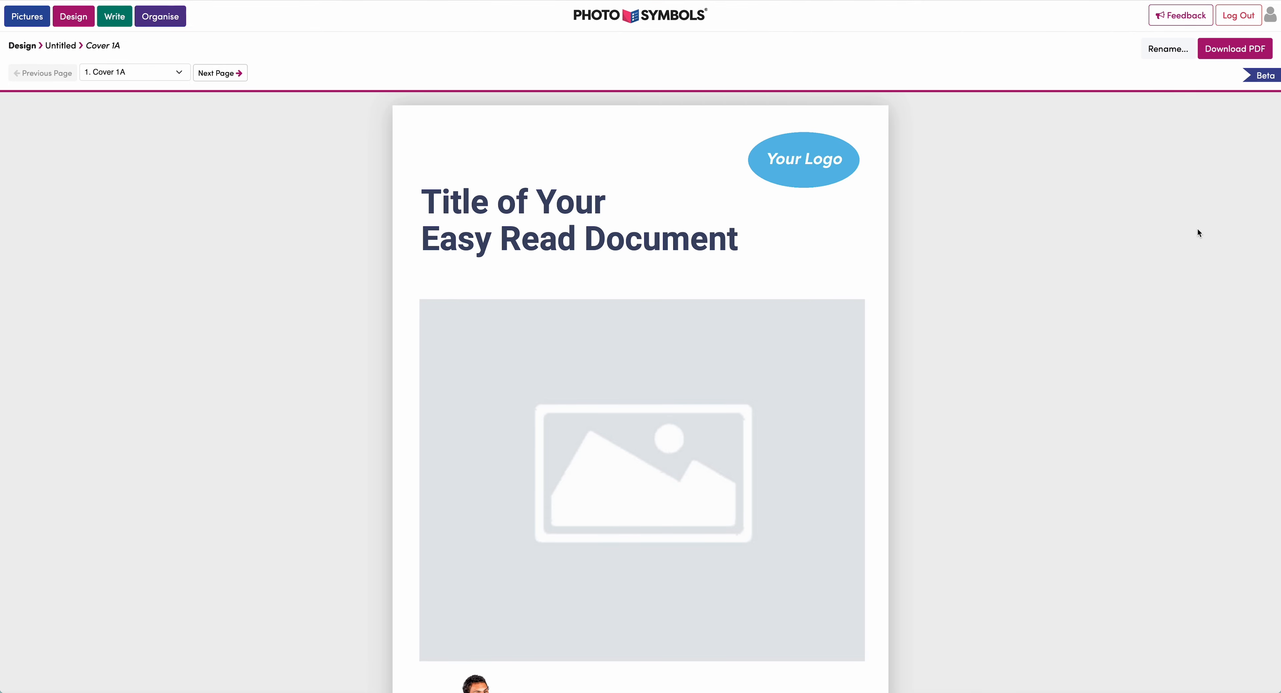
Replace the logo placeholder on the cover with the Book logo from the personal pictures
{"action": "scroll", "coordinate": [1197, 228], "scroll_direction": "down", "scroll_amount": 4}
{"action": "scroll", "coordinate": [1197, 228], "scroll_direction": "up", "scroll_amount": 4}
{"action": "double_click", "coordinate": [806, 173]}
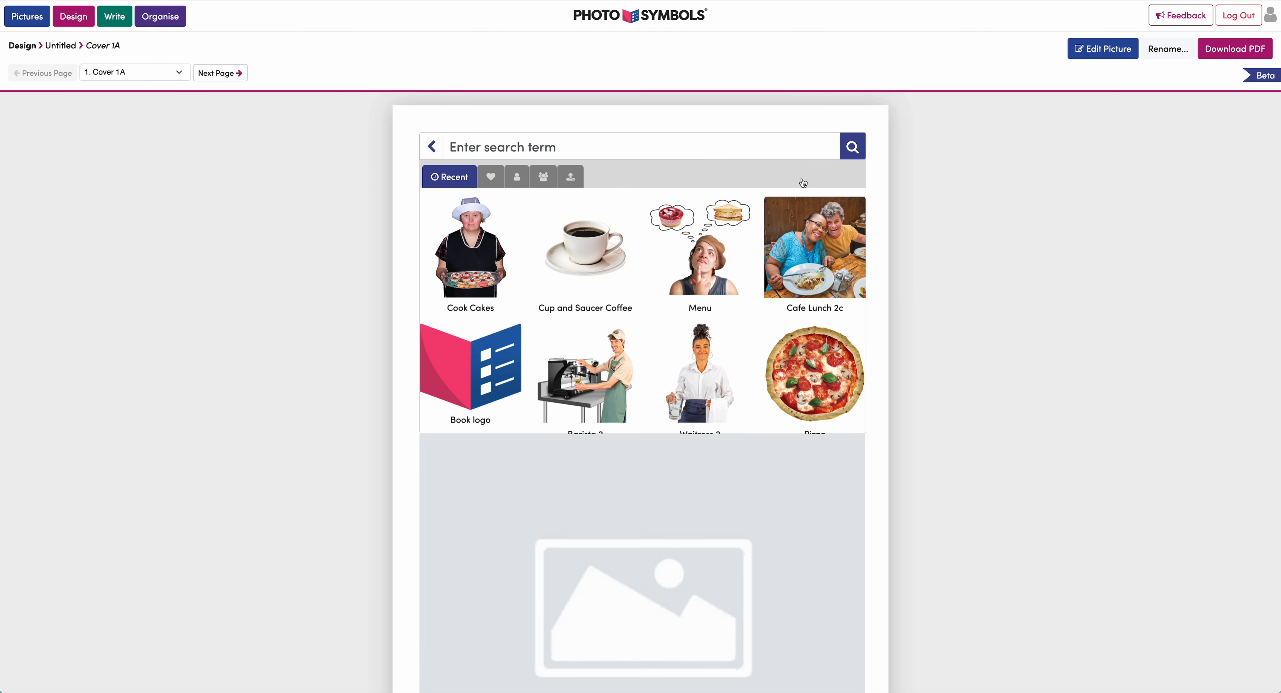
{"action": "left_click", "coordinate": [514, 179]}
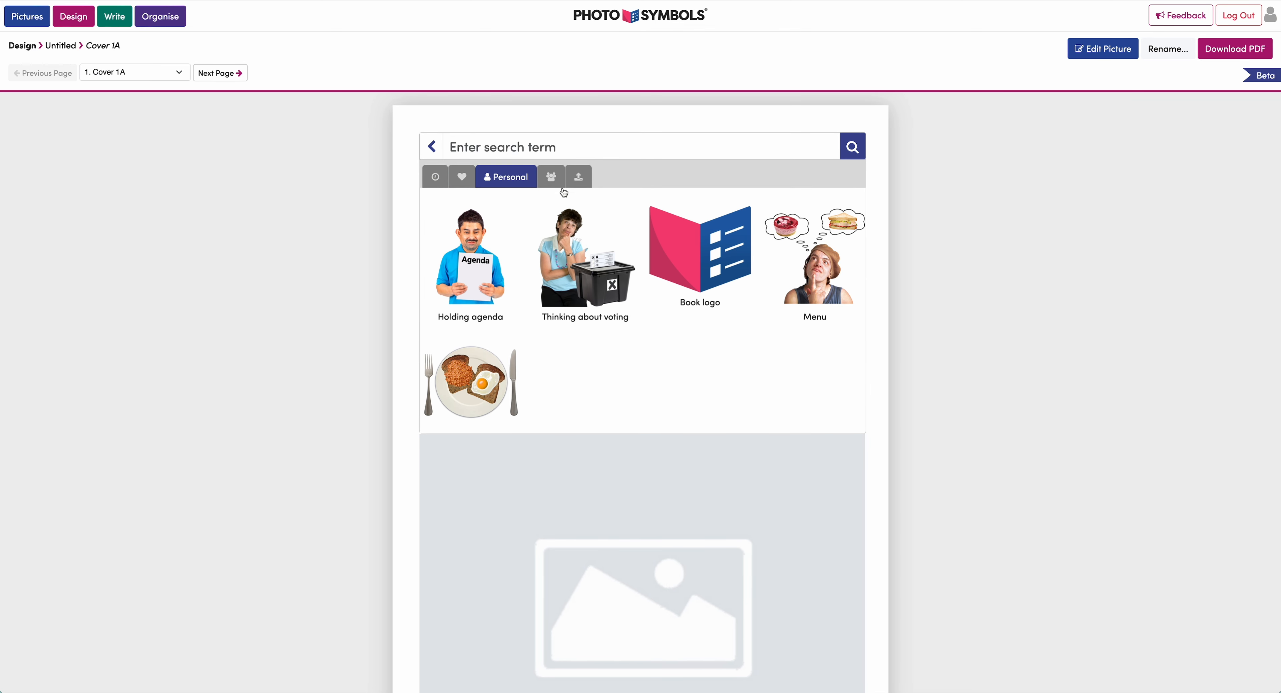
{"action": "left_click", "coordinate": [681, 240]}
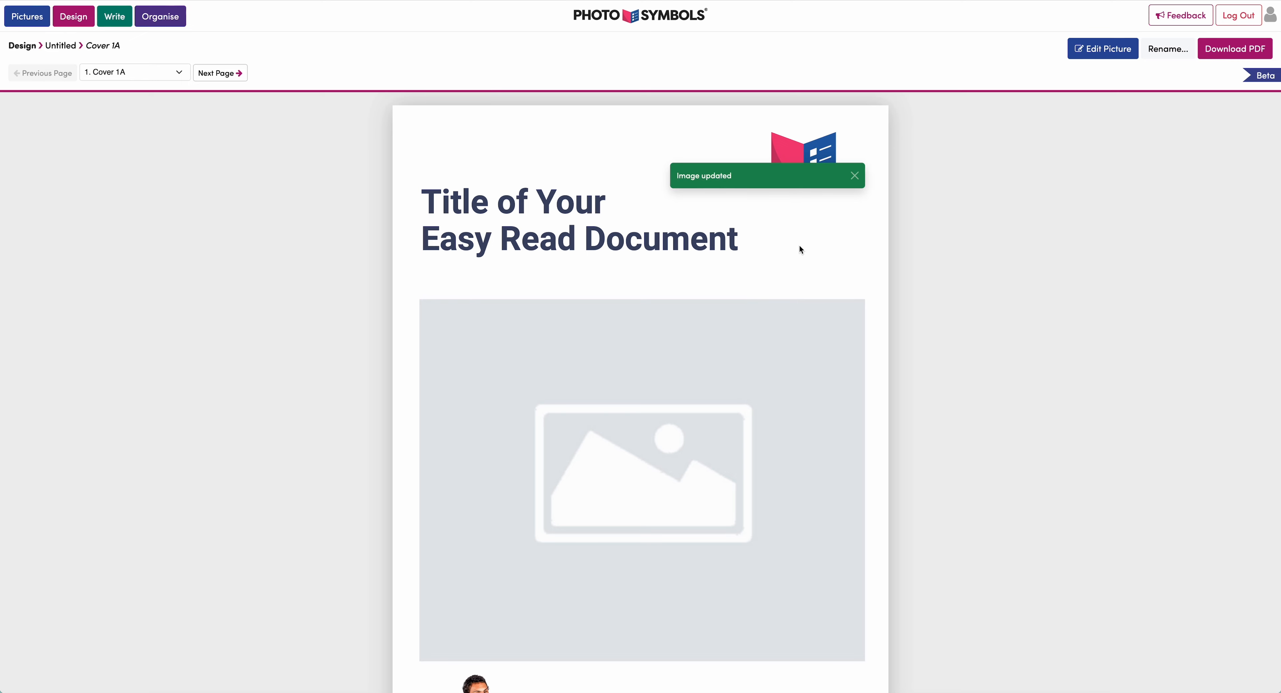
{"action": "left_click", "coordinate": [829, 245]}
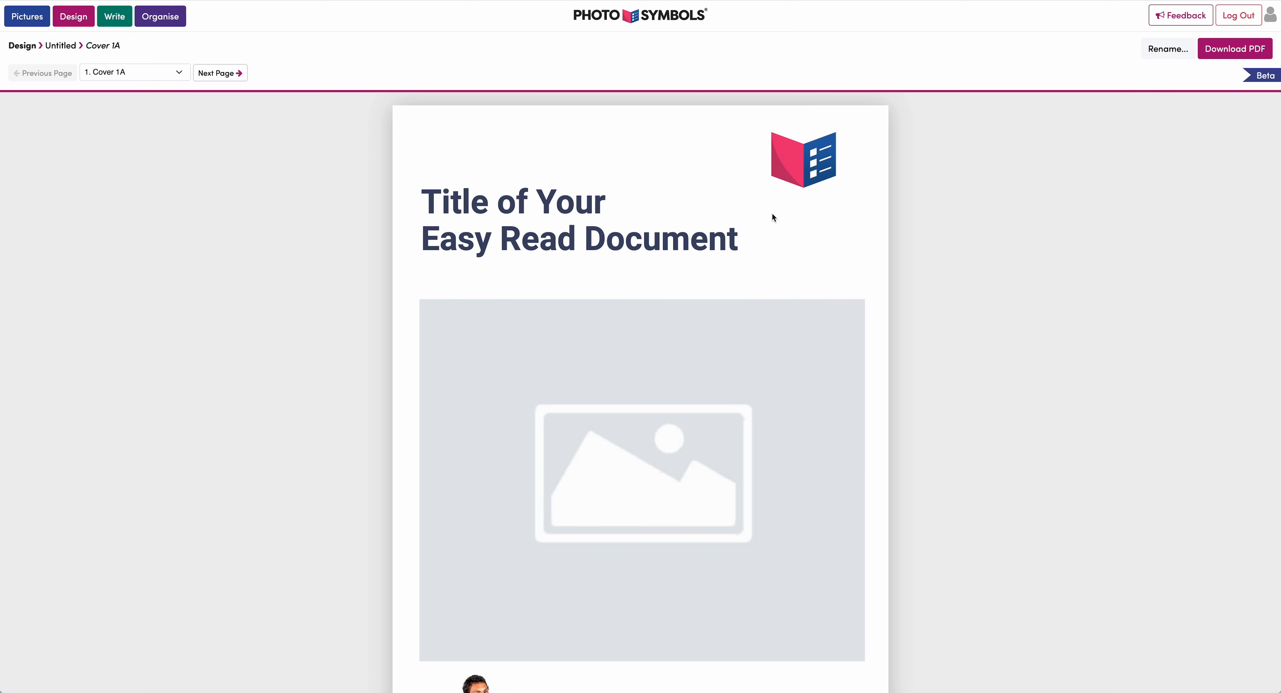
Replace the cover title with the employee's first name in the possessive followed by "work plan", and save the text
{"action": "double_click", "coordinate": [682, 222]}
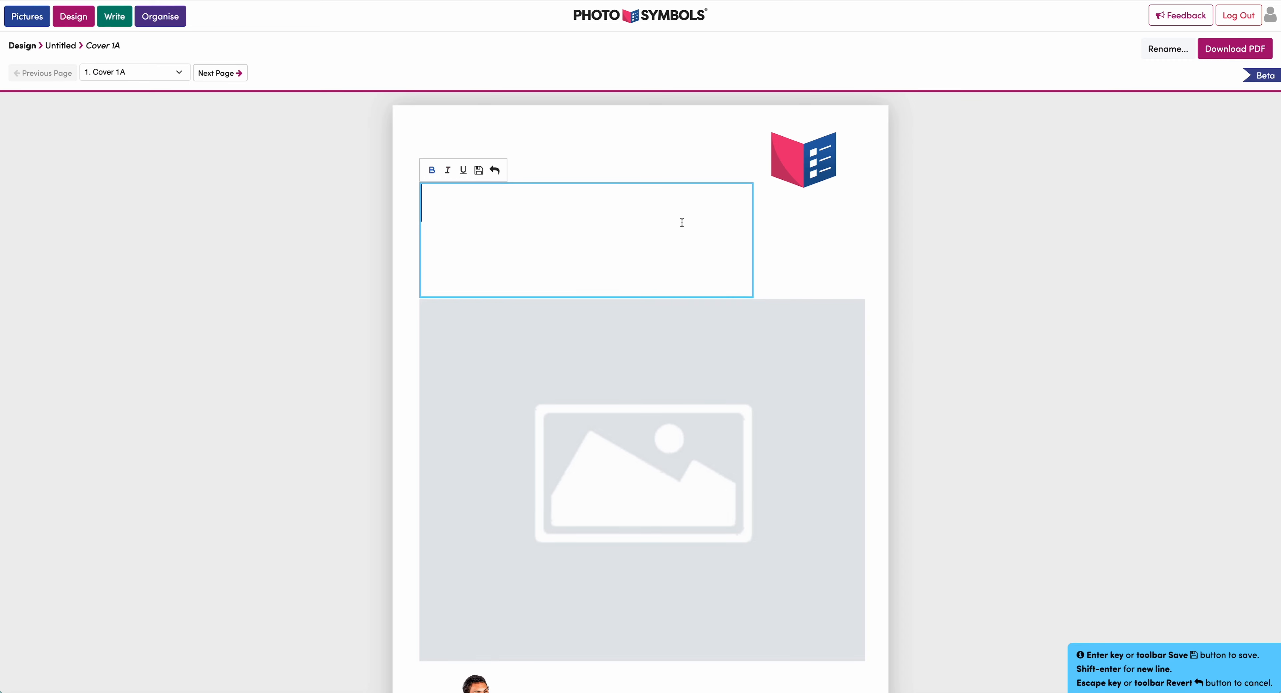
{"action": "type", "text": "Sam's work plan"}
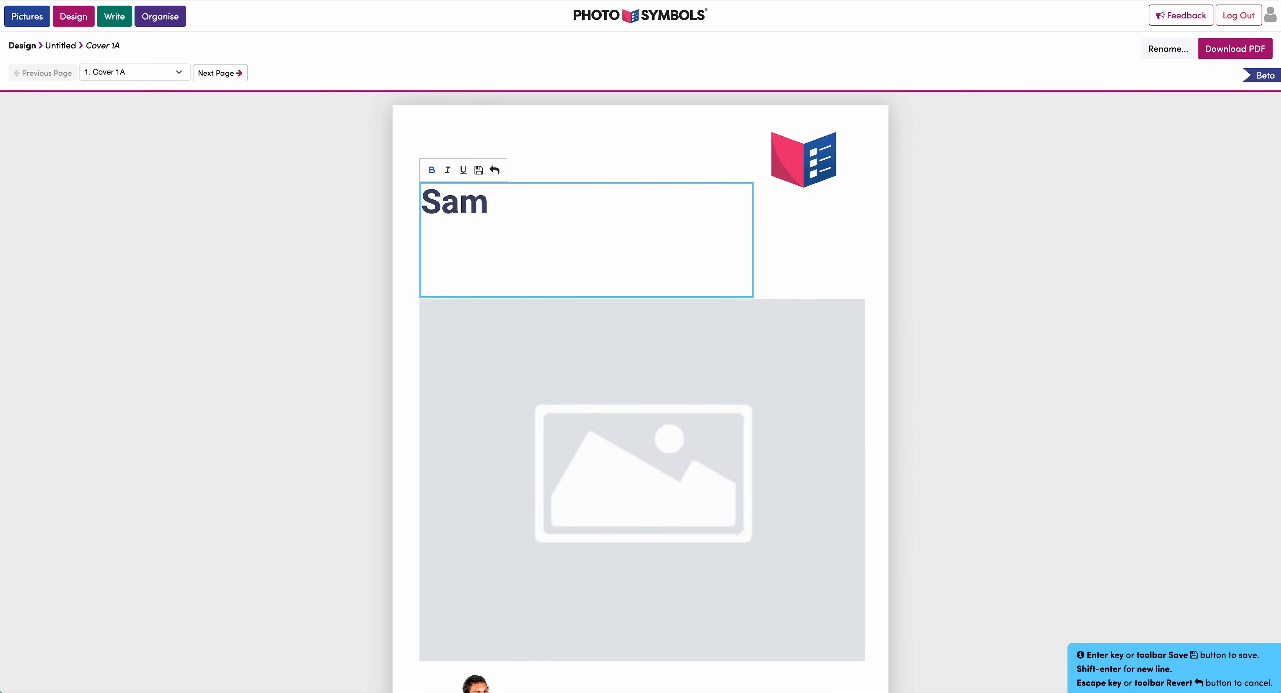
{"action": "left_click", "coordinate": [478, 170]}
Upload Coffee shop.jpg with the title "Coffee shop" and place it in the cover's large picture frame
{"action": "mouse_move", "coordinate": [752, 366]}
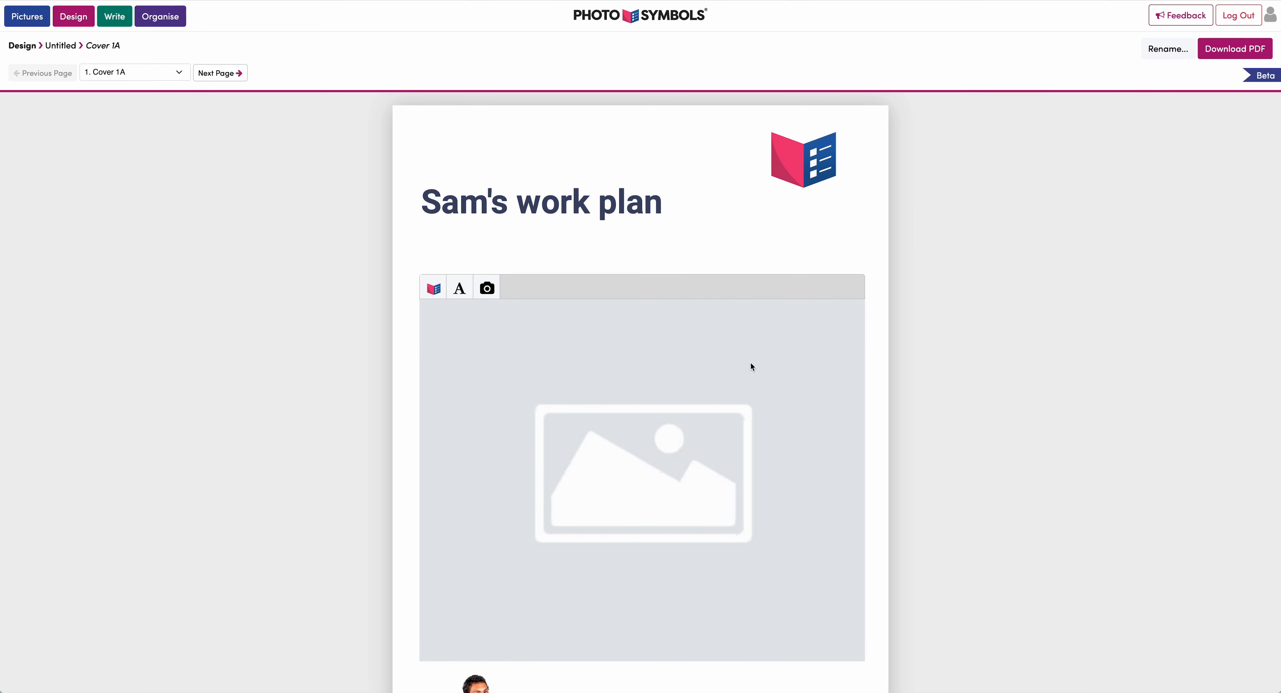
{"action": "scroll", "coordinate": [751, 367], "scroll_direction": "down", "scroll_amount": 2}
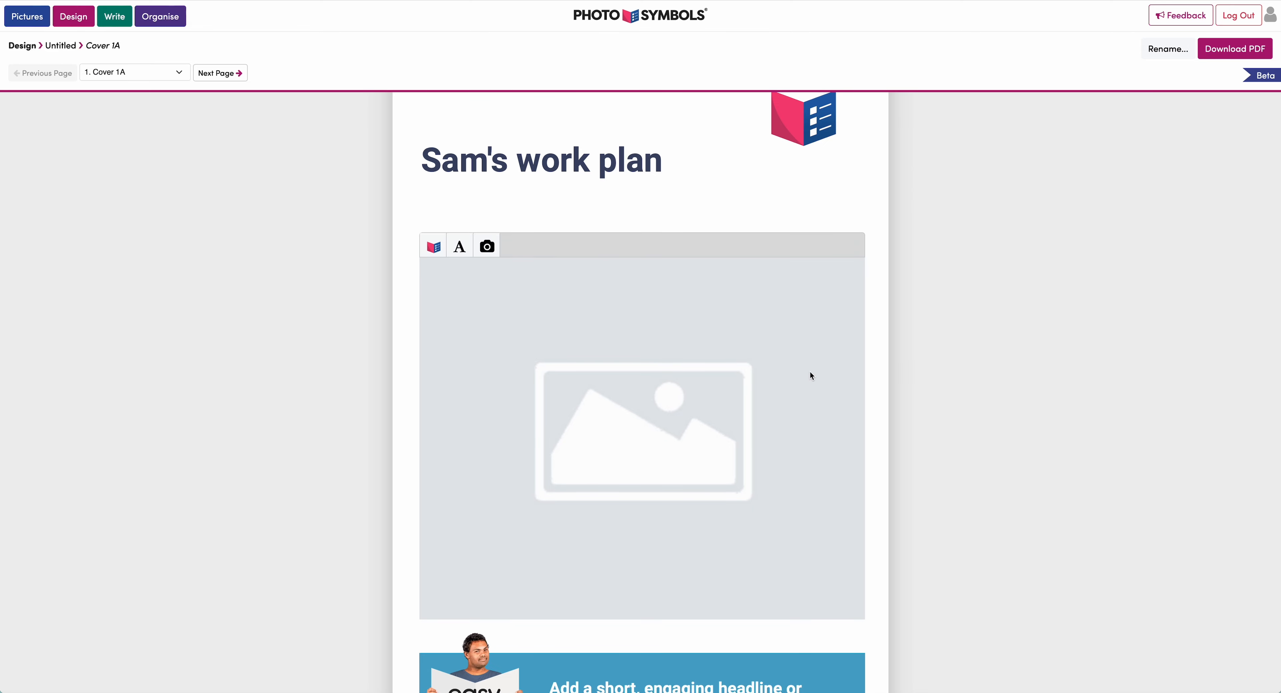
{"action": "left_click", "coordinate": [432, 249]}
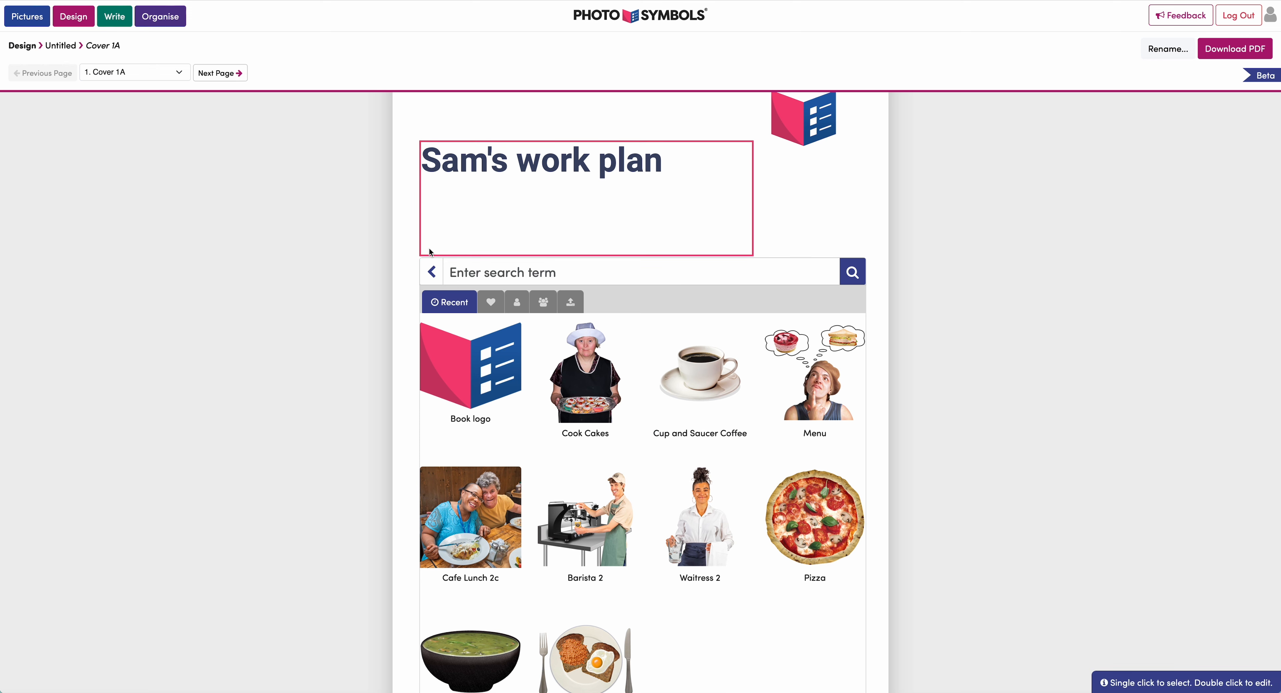
{"action": "left_click", "coordinate": [572, 306]}
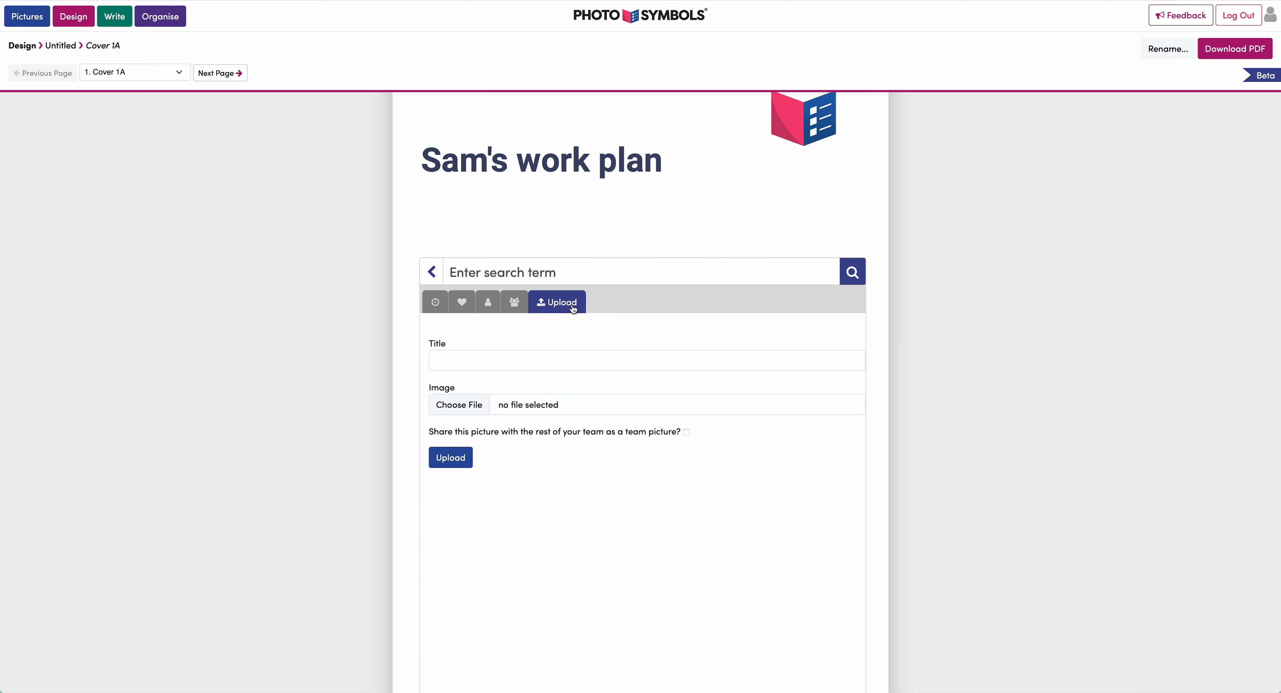
{"action": "left_click", "coordinate": [458, 405]}
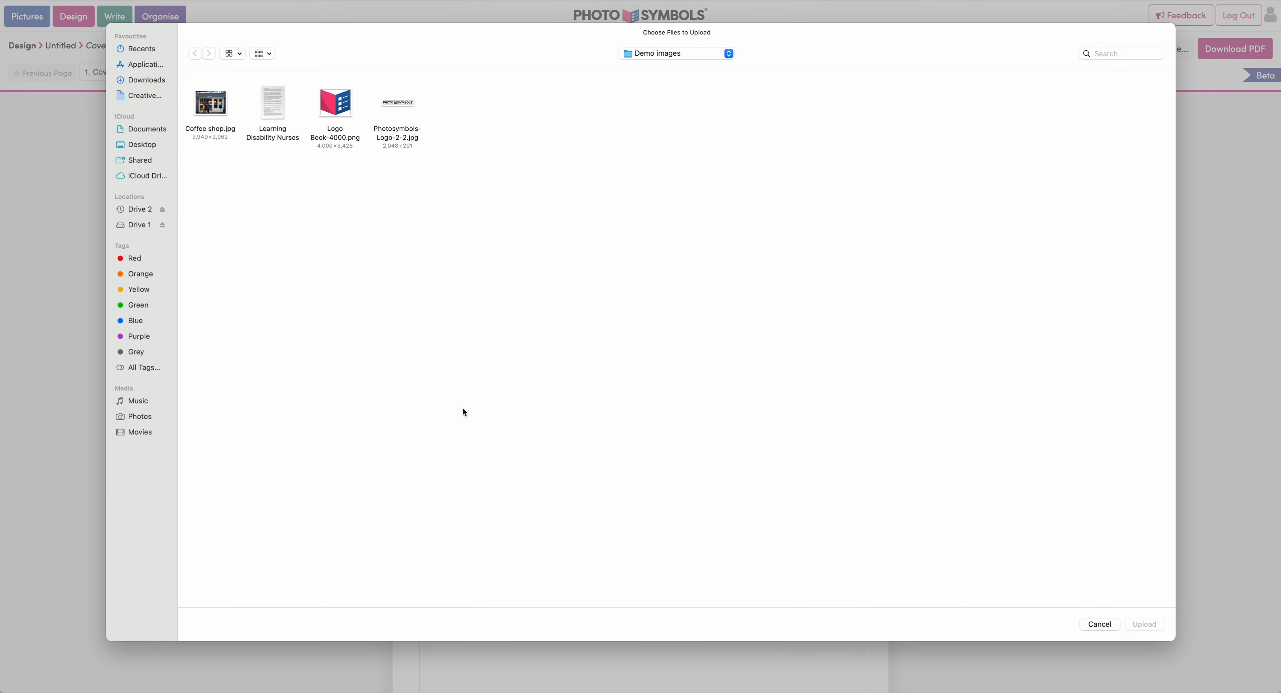
{"action": "left_click", "coordinate": [219, 106]}
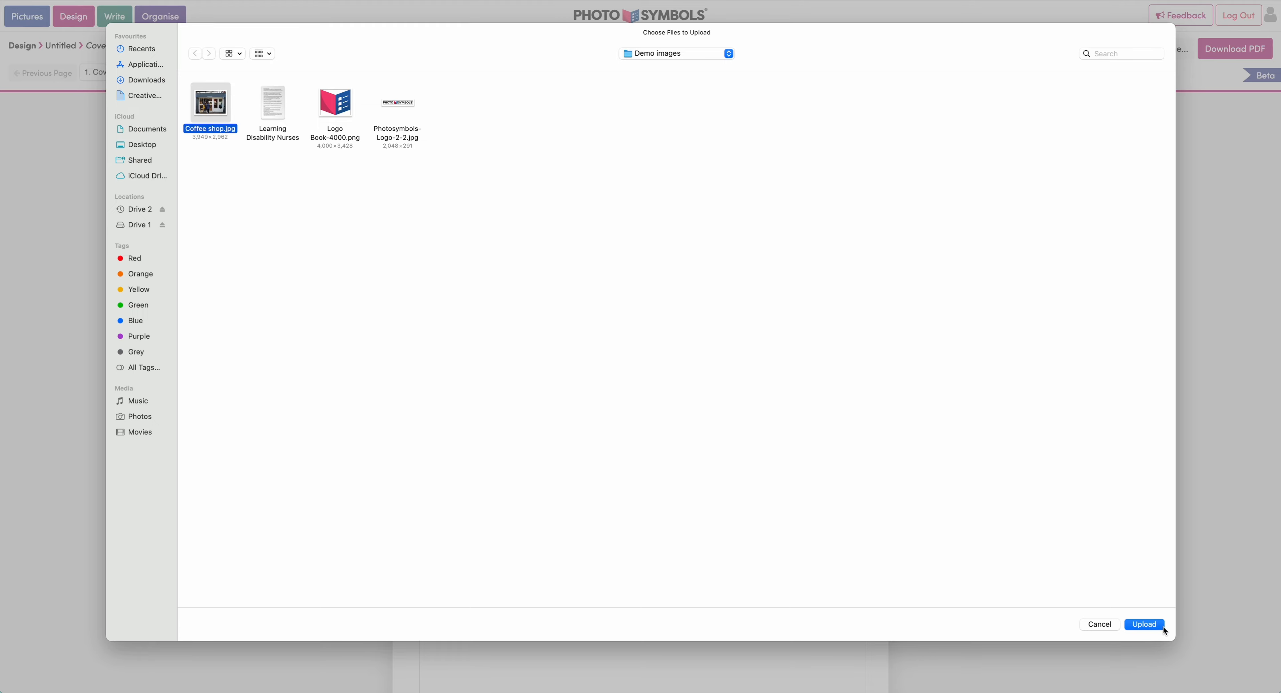
{"action": "left_click", "coordinate": [1153, 625]}
{"action": "left_click", "coordinate": [563, 366]}
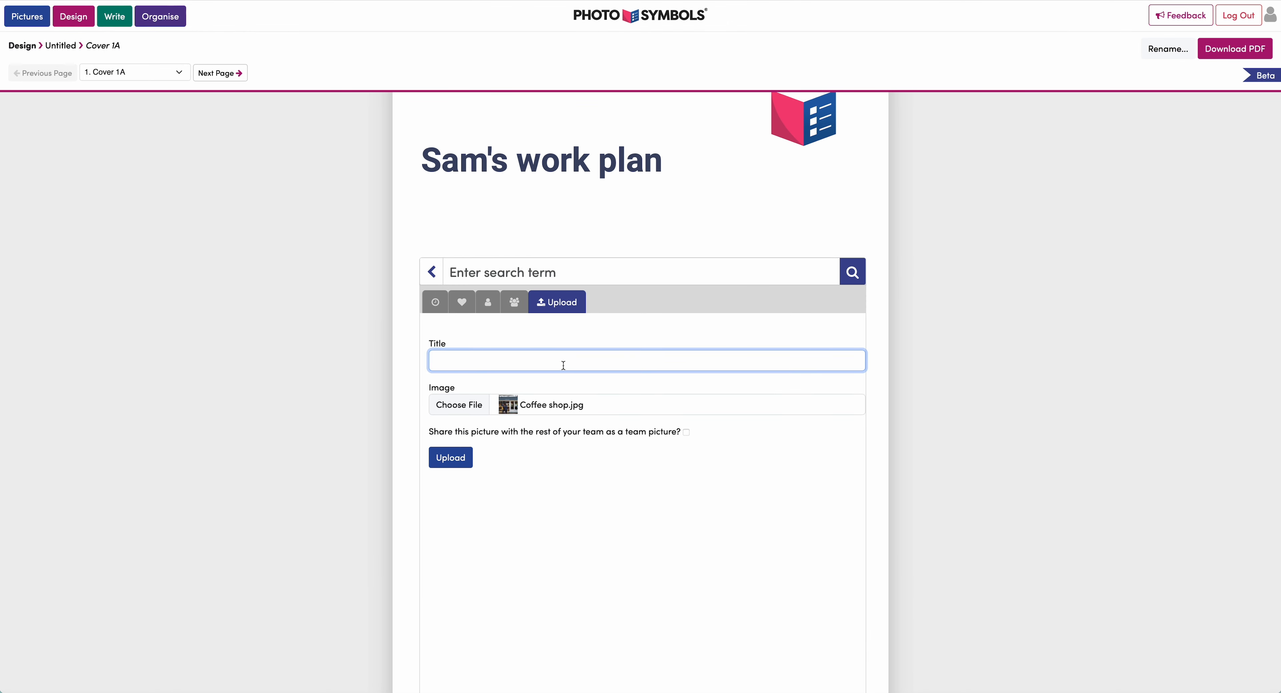
{"action": "type", "text": "Coffee shop"}
{"action": "left_click", "coordinate": [444, 460]}
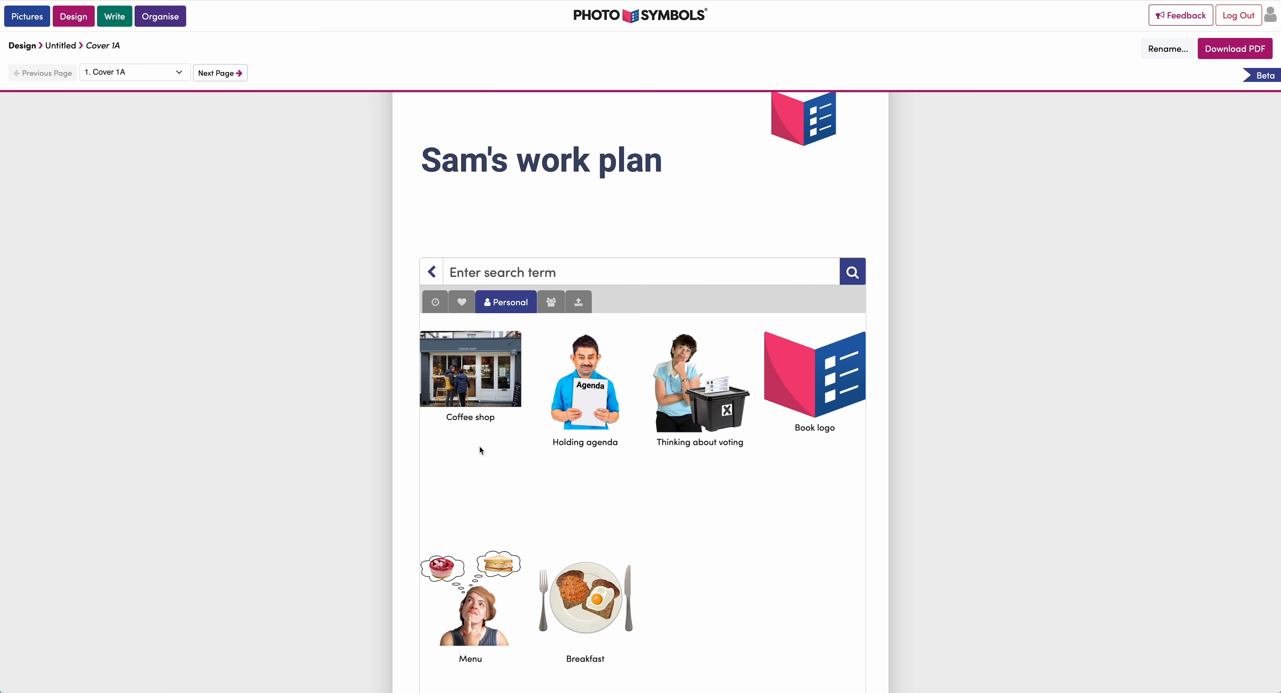
{"action": "left_click", "coordinate": [480, 376]}
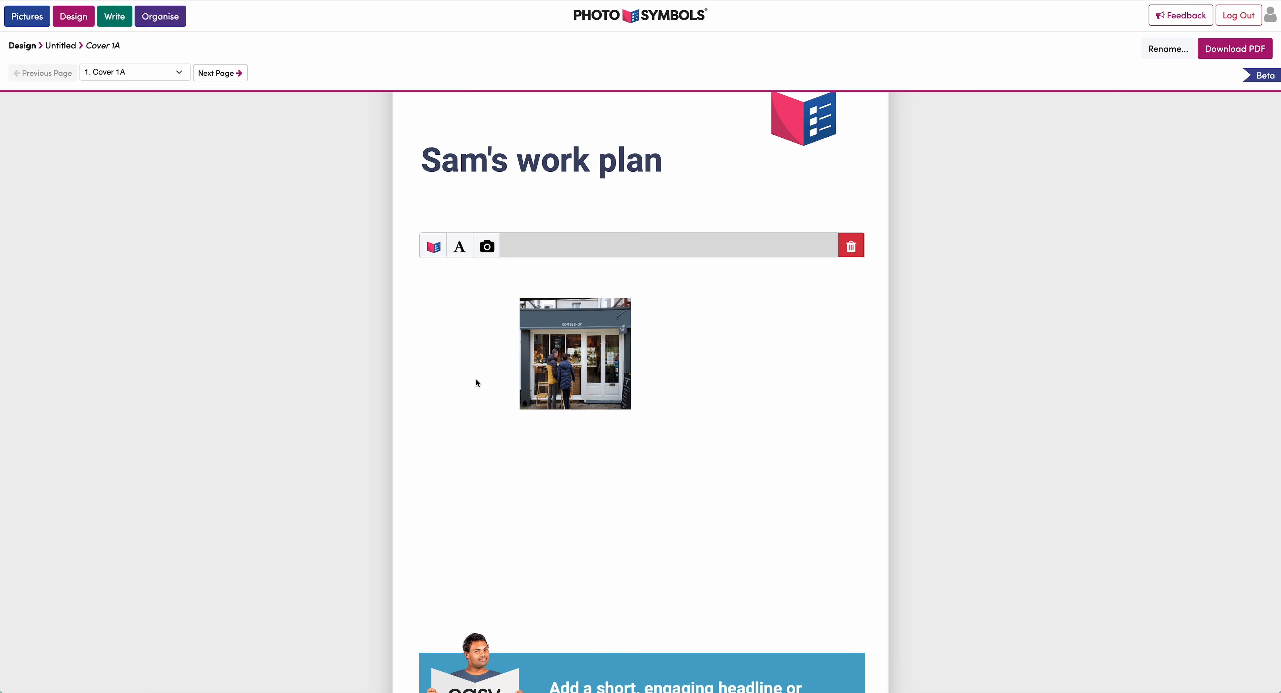
Enlarge the coffee shop photo to about one and a half times its size and move it slightly down and right
{"action": "left_click", "coordinate": [593, 349]}
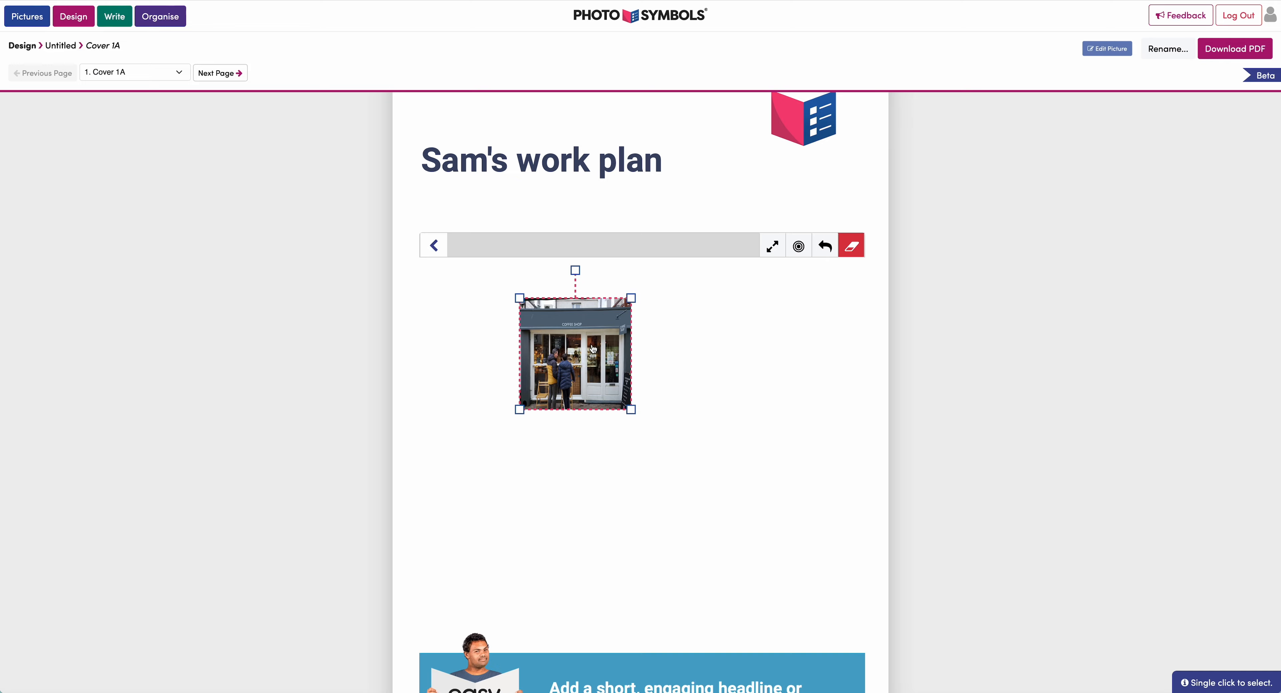
{"action": "left_click_drag", "start_coordinate": [630, 410], "coordinate": [692, 468]}
{"action": "left_click_drag", "start_coordinate": [620, 383], "coordinate": [635, 416]}
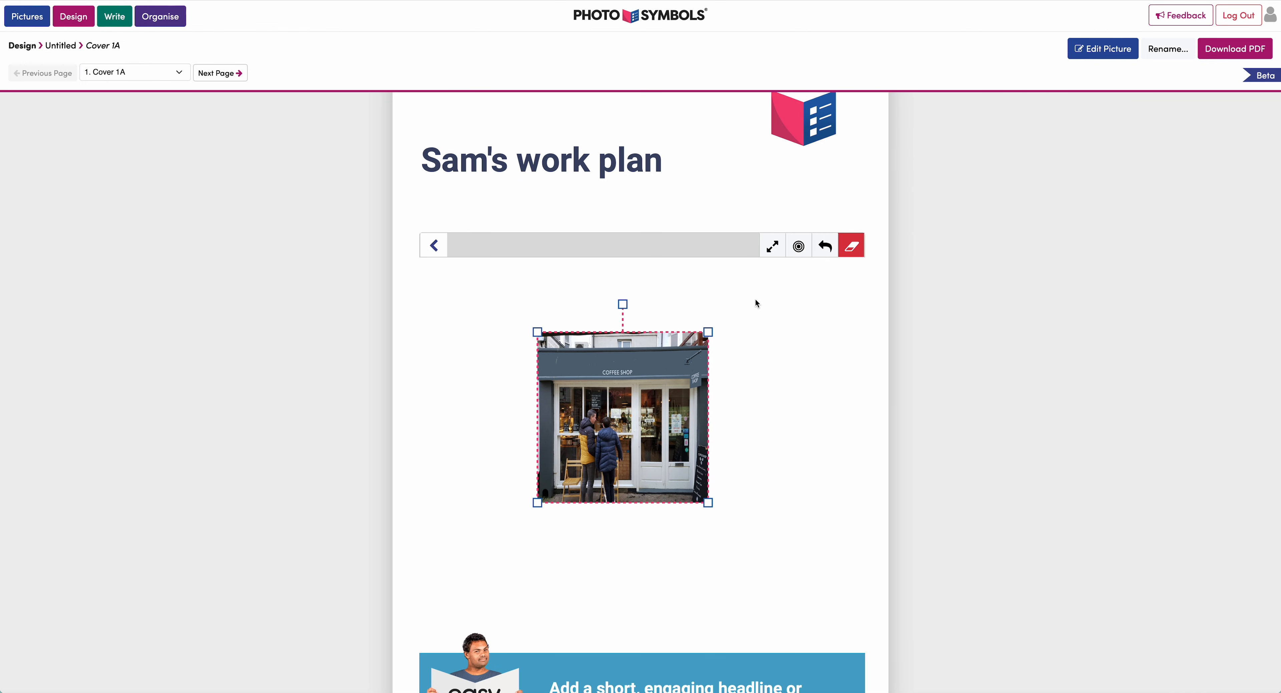
Centre the coffee shop photo, expand it to fill the whole picture frame, and finish editing it
{"action": "left_click", "coordinate": [801, 247]}
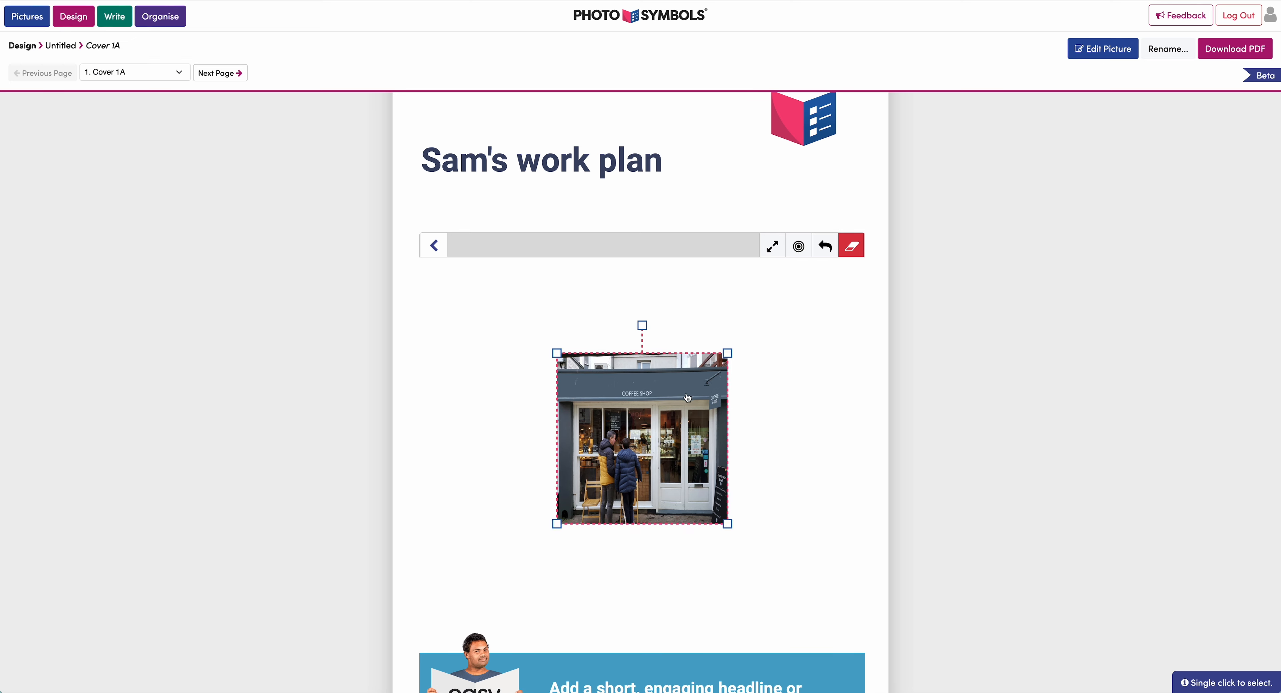
{"action": "left_click", "coordinate": [772, 247]}
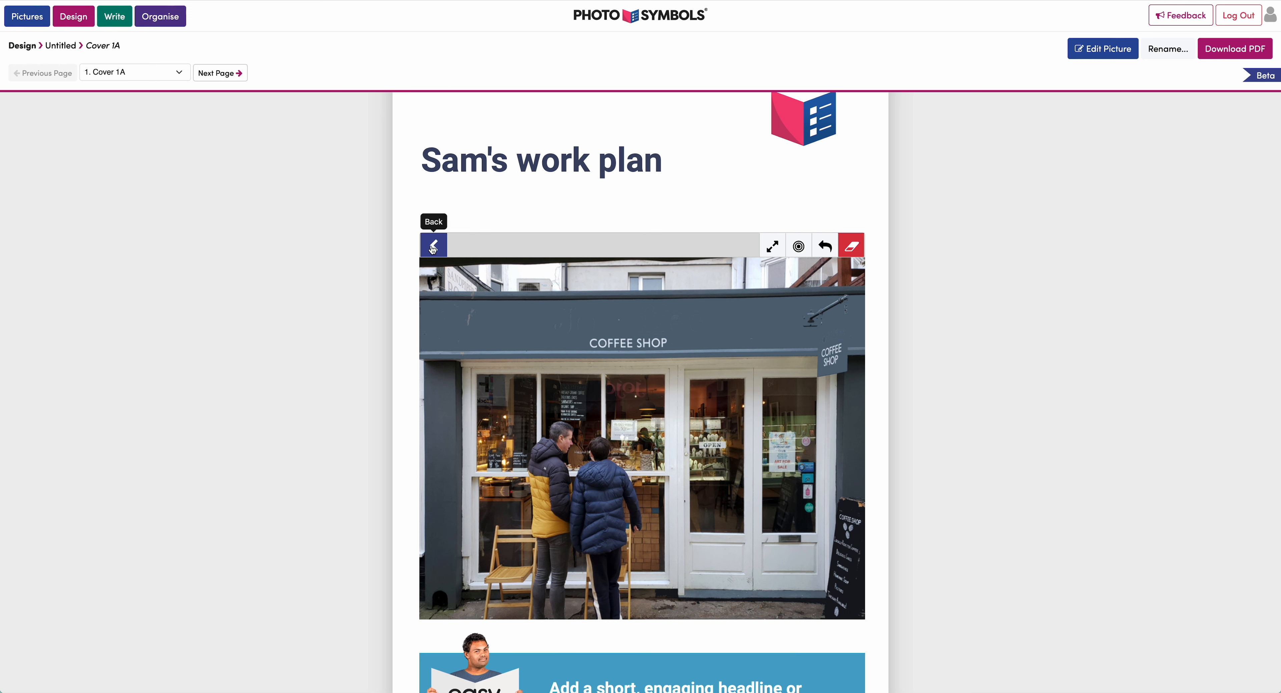
{"action": "left_click", "coordinate": [432, 246]}
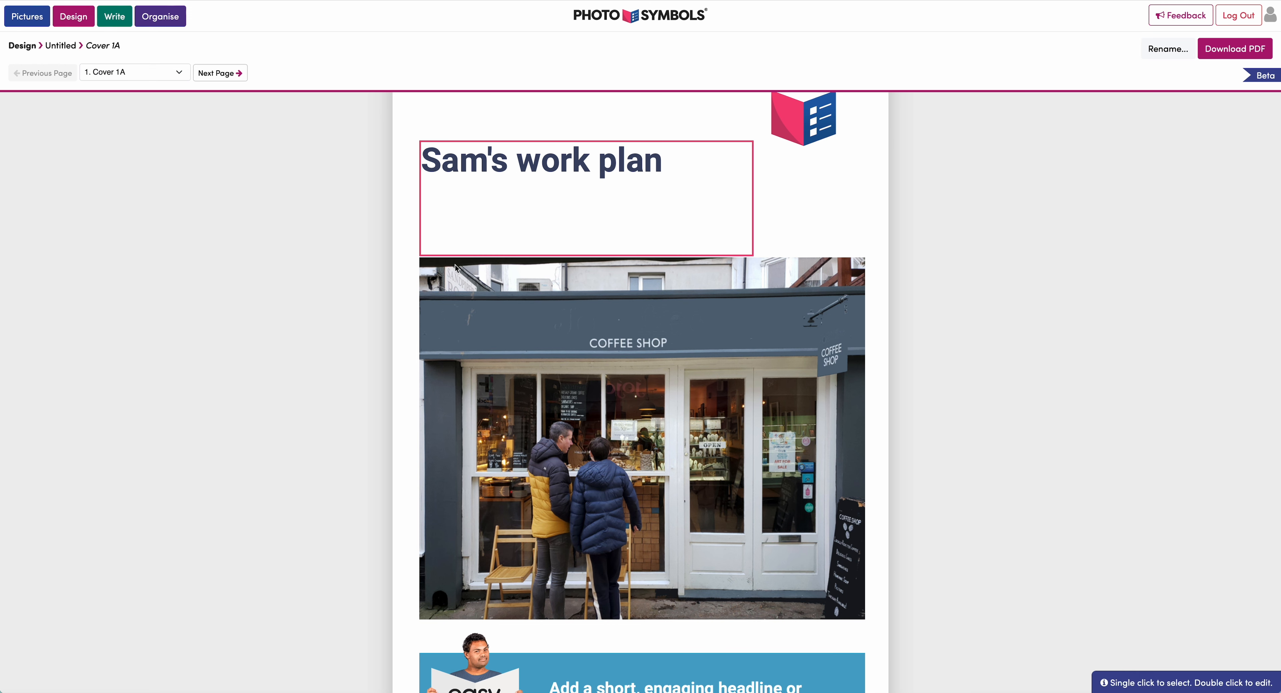
Replace the easy read picture in the cover's blue banner with the first picture found for "thumbs up"
{"action": "scroll", "coordinate": [965, 348], "scroll_direction": "down", "scroll_amount": 3}
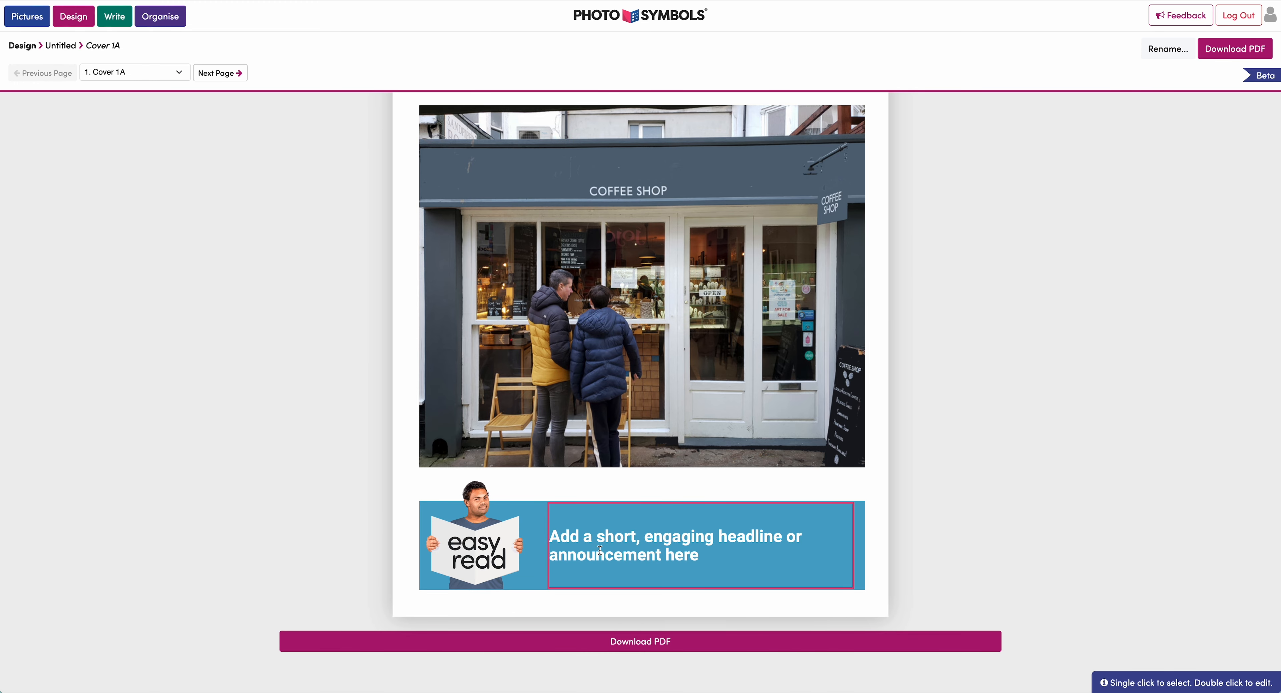
{"action": "double_click", "coordinate": [467, 559]}
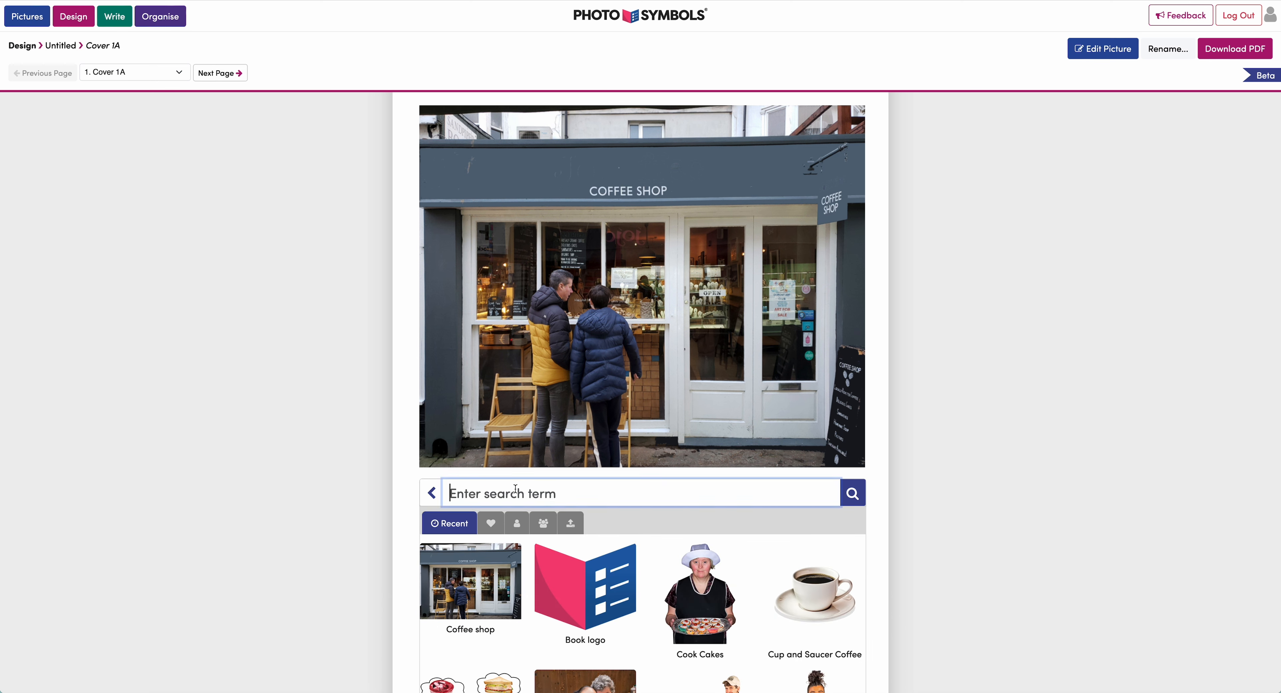
{"action": "type", "text": "thu"}
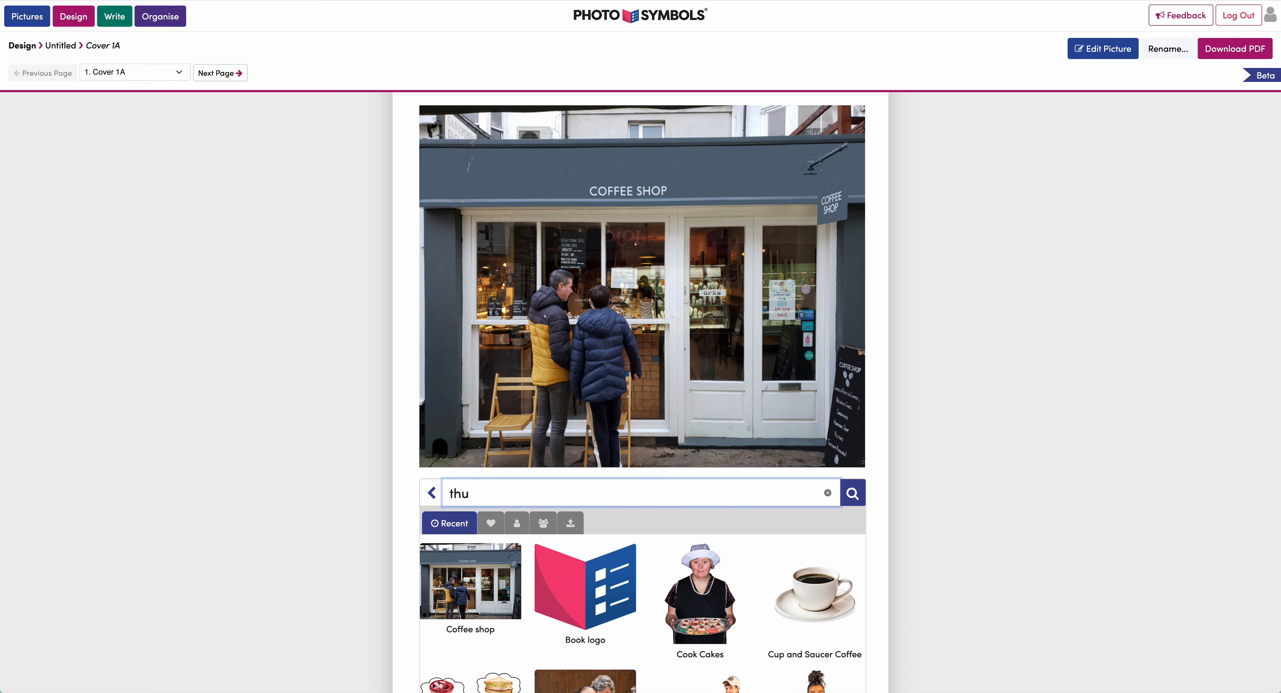
{"action": "type", "text": "mbs up"}
{"action": "left_click", "coordinate": [859, 500]}
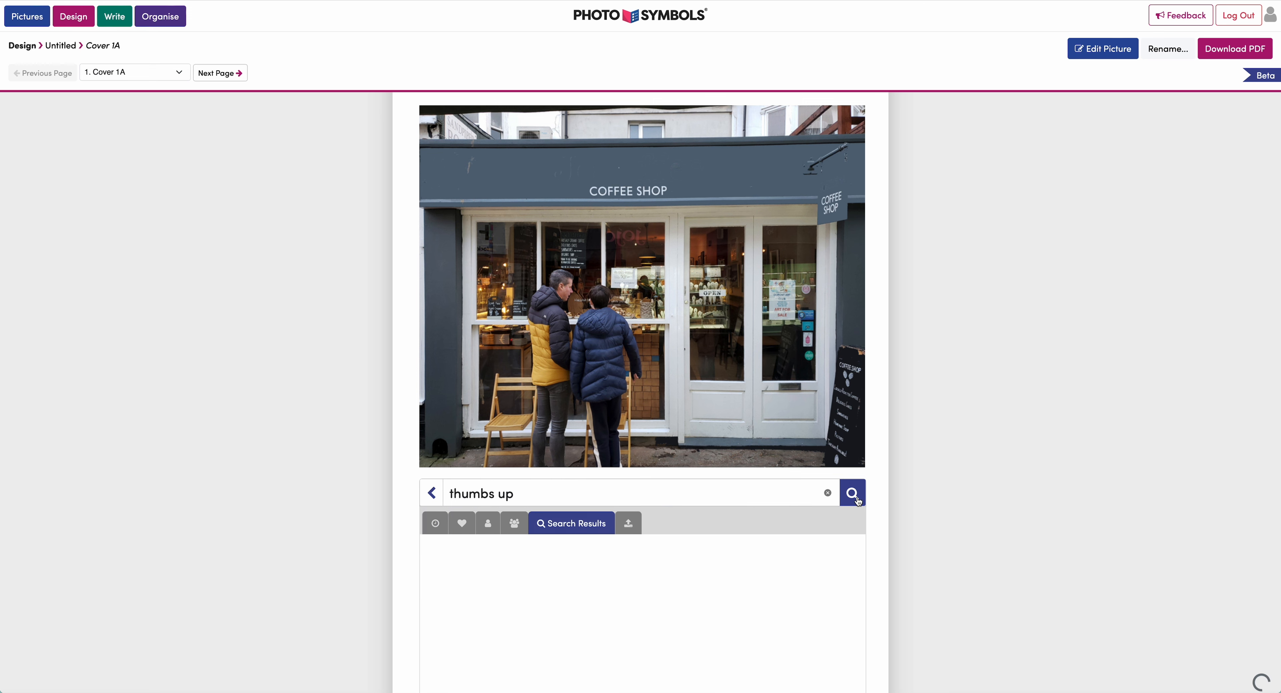
{"action": "left_click", "coordinate": [465, 603]}
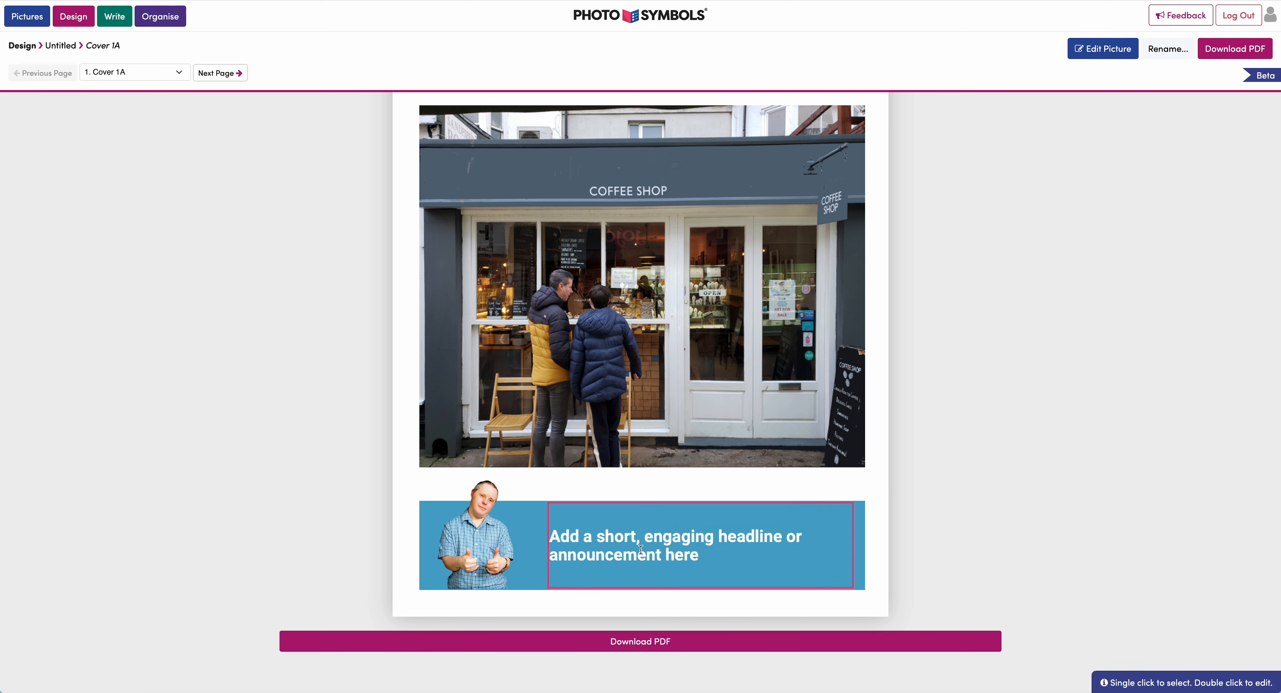
Replace the banner headline with "Welcome to your new job!" and save the text
{"action": "double_click", "coordinate": [640, 550]}
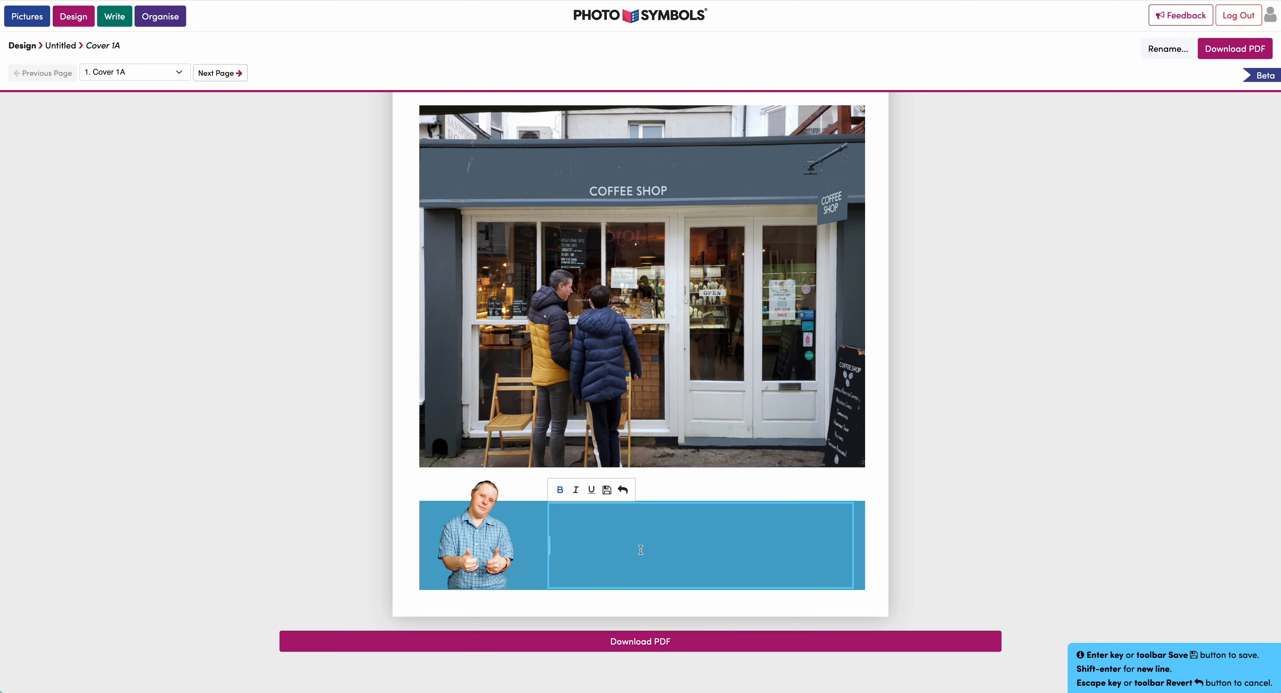
{"action": "type", "text": "Welcome to your new jo"}
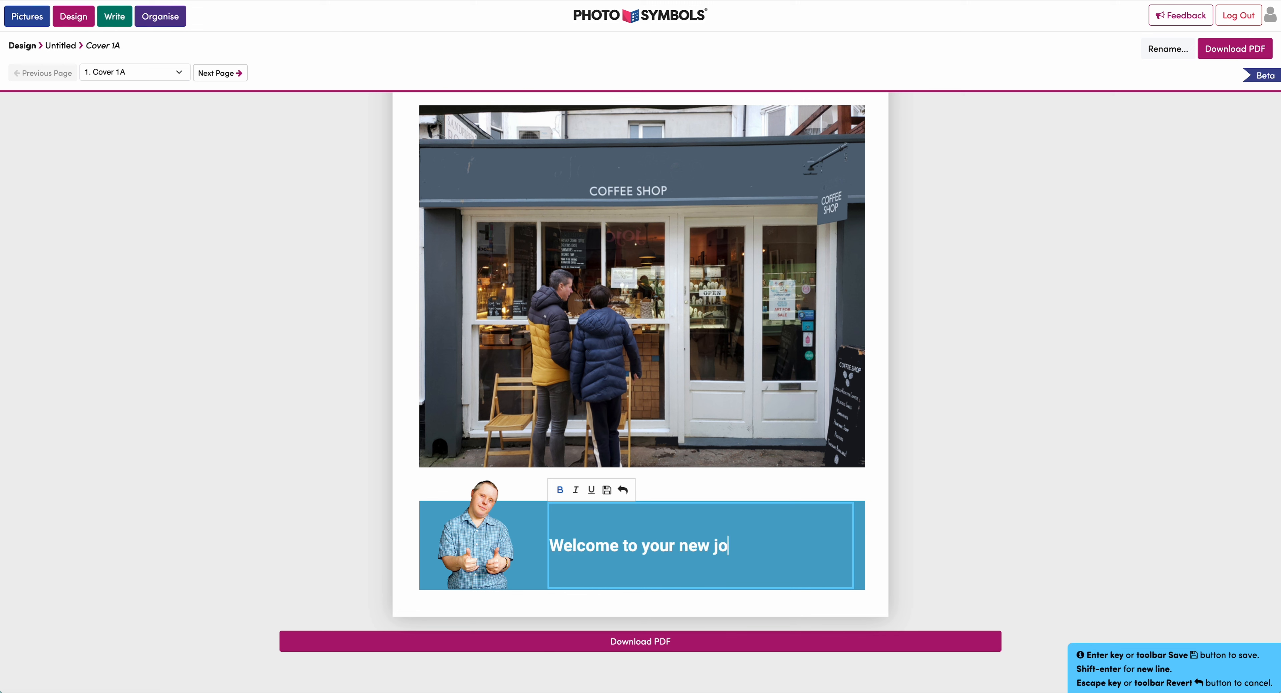
{"action": "type", "text": "b!"}
{"action": "left_click", "coordinate": [609, 494]}
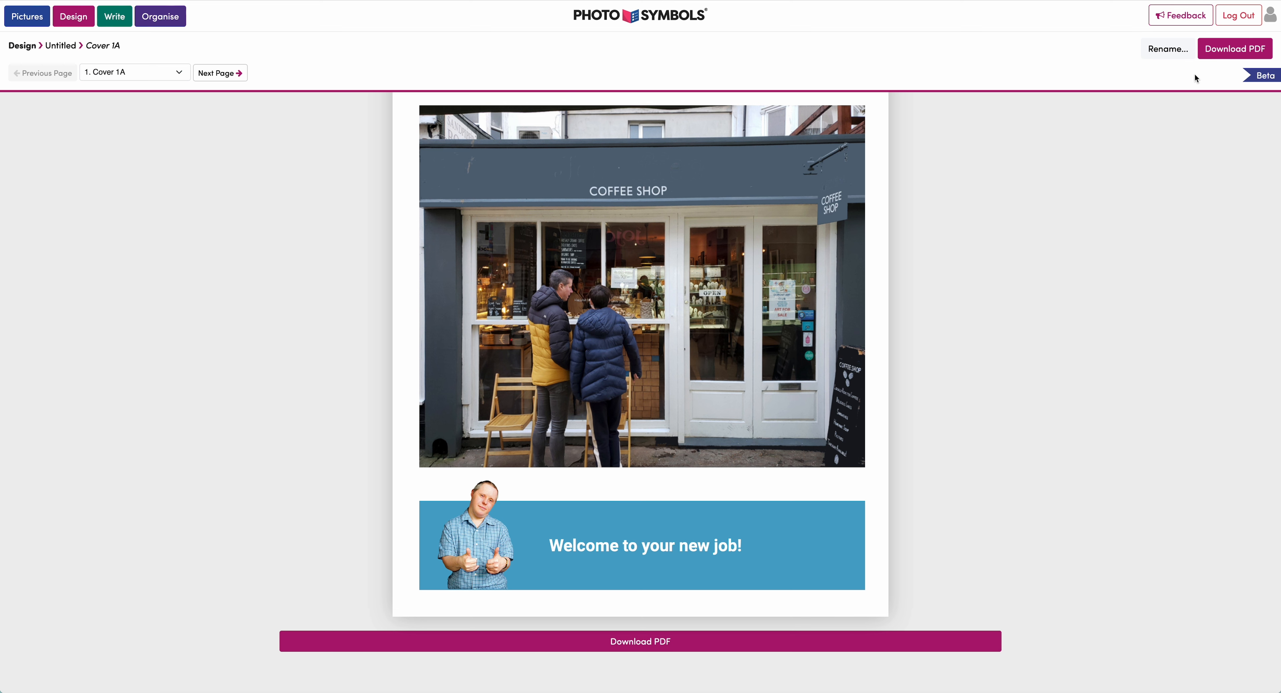
Rename the document to match the work plan title shown on its cover
{"action": "left_click", "coordinate": [1169, 49]}
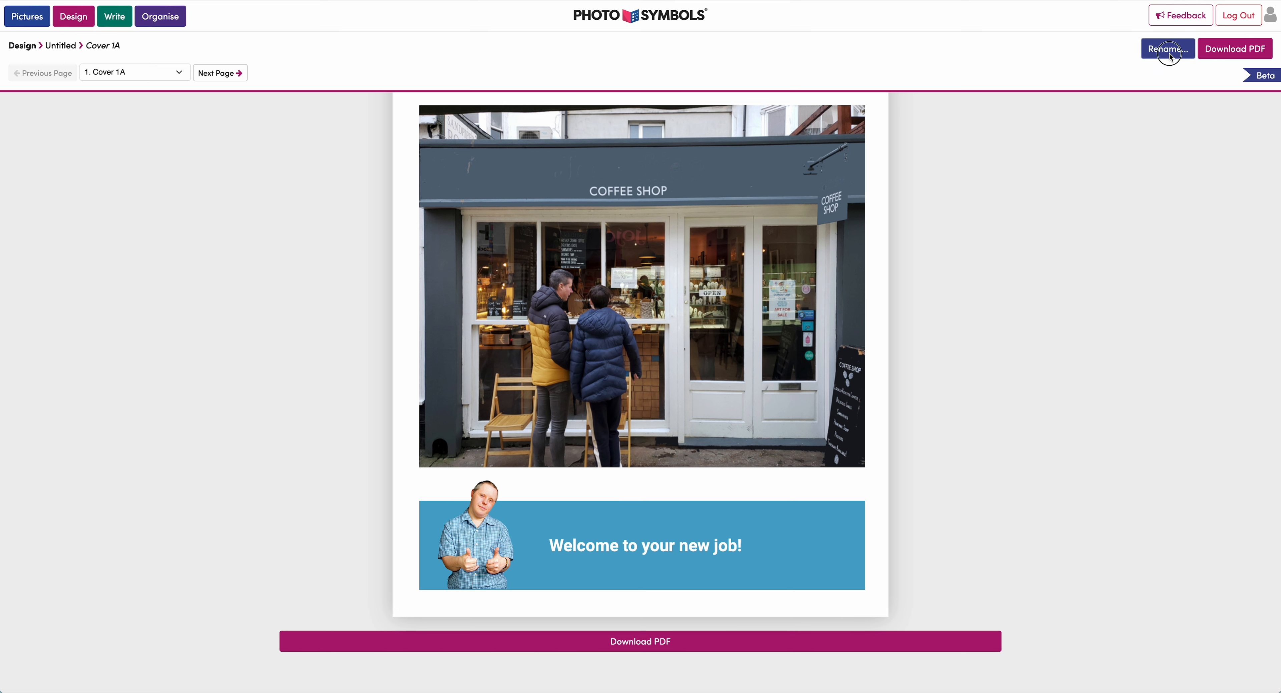
{"action": "left_click", "coordinate": [961, 50]}
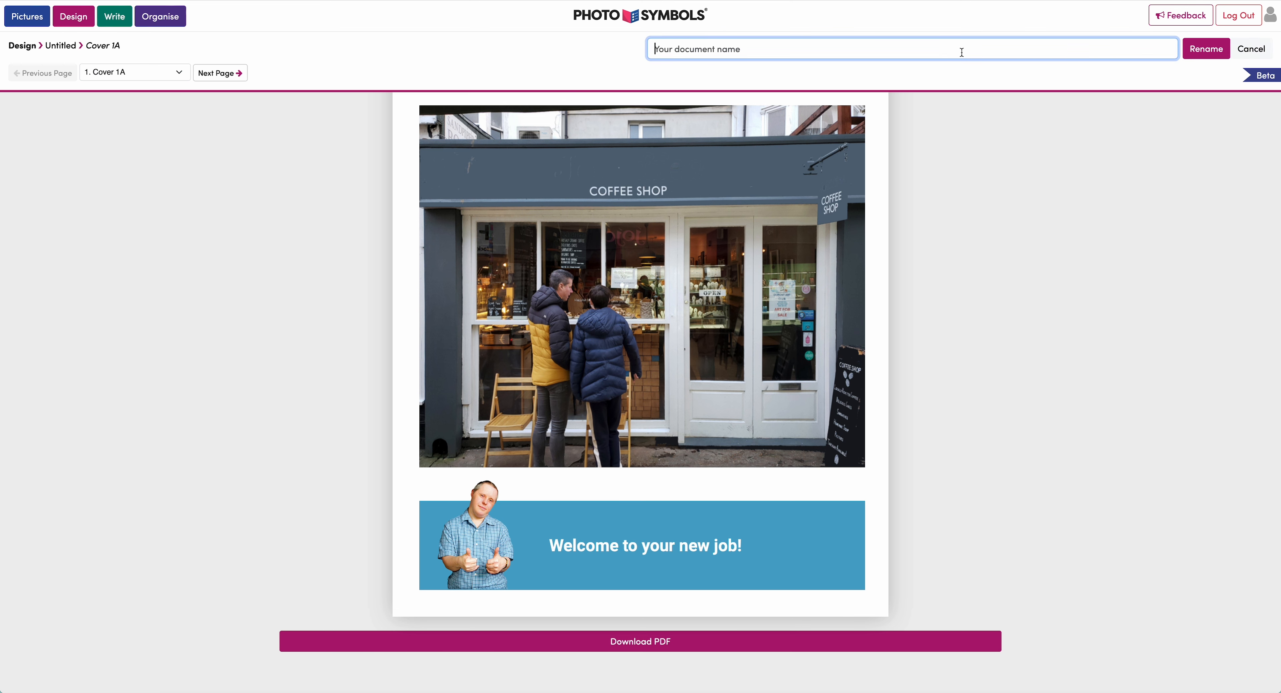
{"action": "type", "text": "Sam's work plan"}
{"action": "left_click", "coordinate": [1199, 49]}
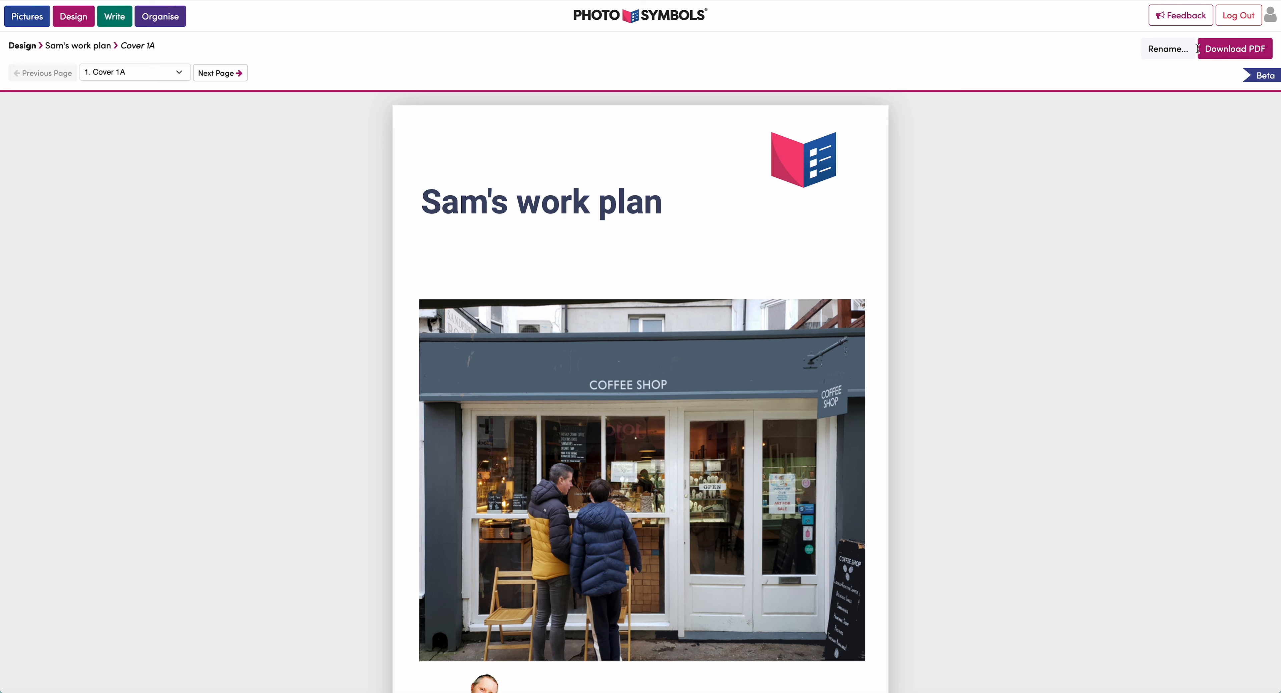
View page 4, Basic Page B, and return to page 1, Cover 1A
{"action": "left_click", "coordinate": [170, 74]}
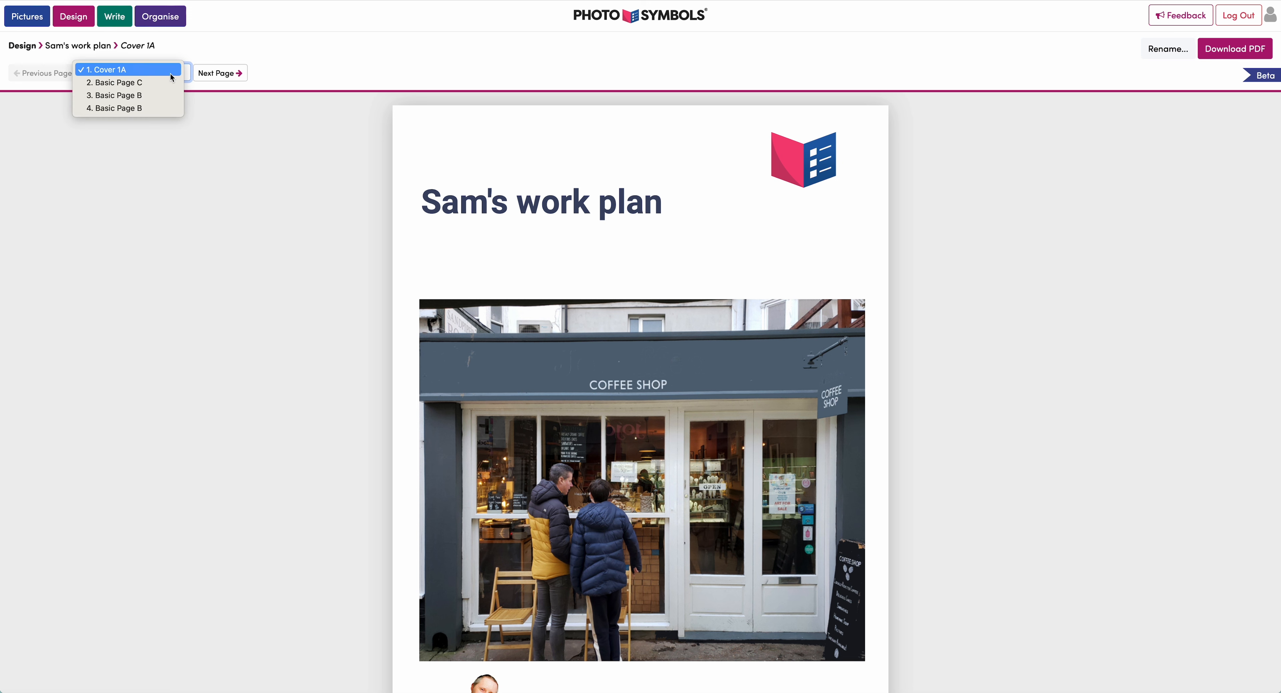
{"action": "left_click", "coordinate": [149, 109]}
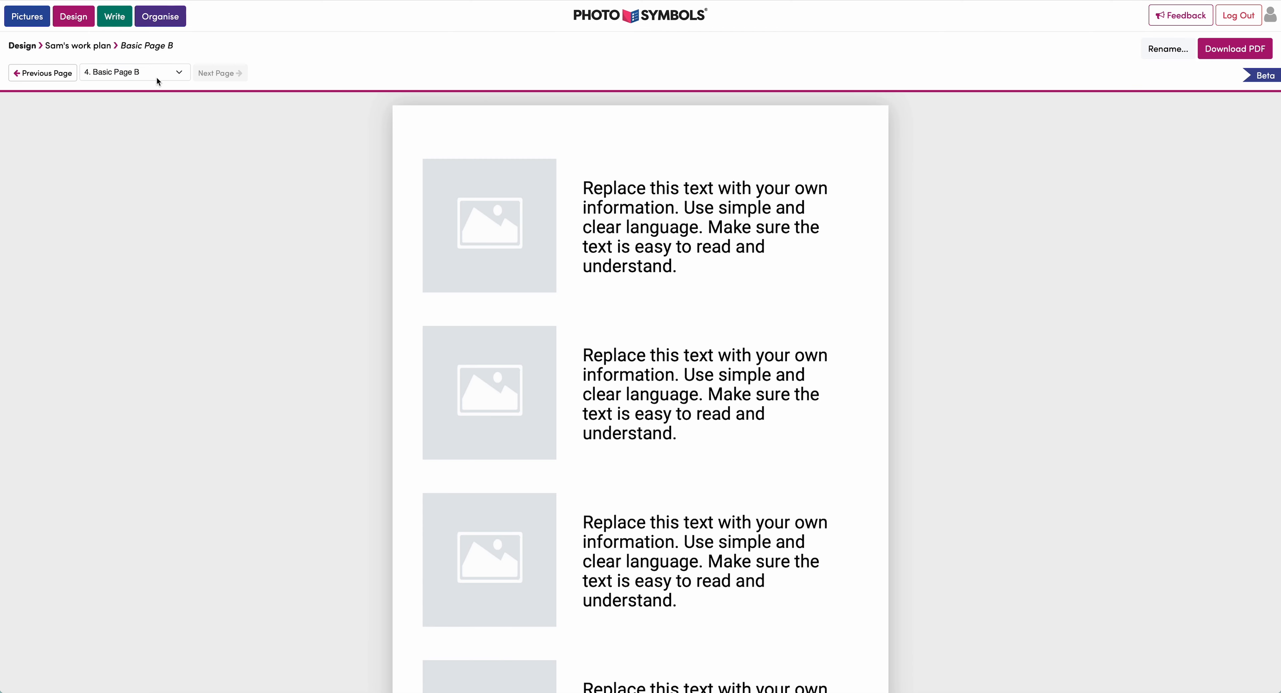
{"action": "left_click", "coordinate": [156, 74]}
{"action": "left_click", "coordinate": [138, 32]}
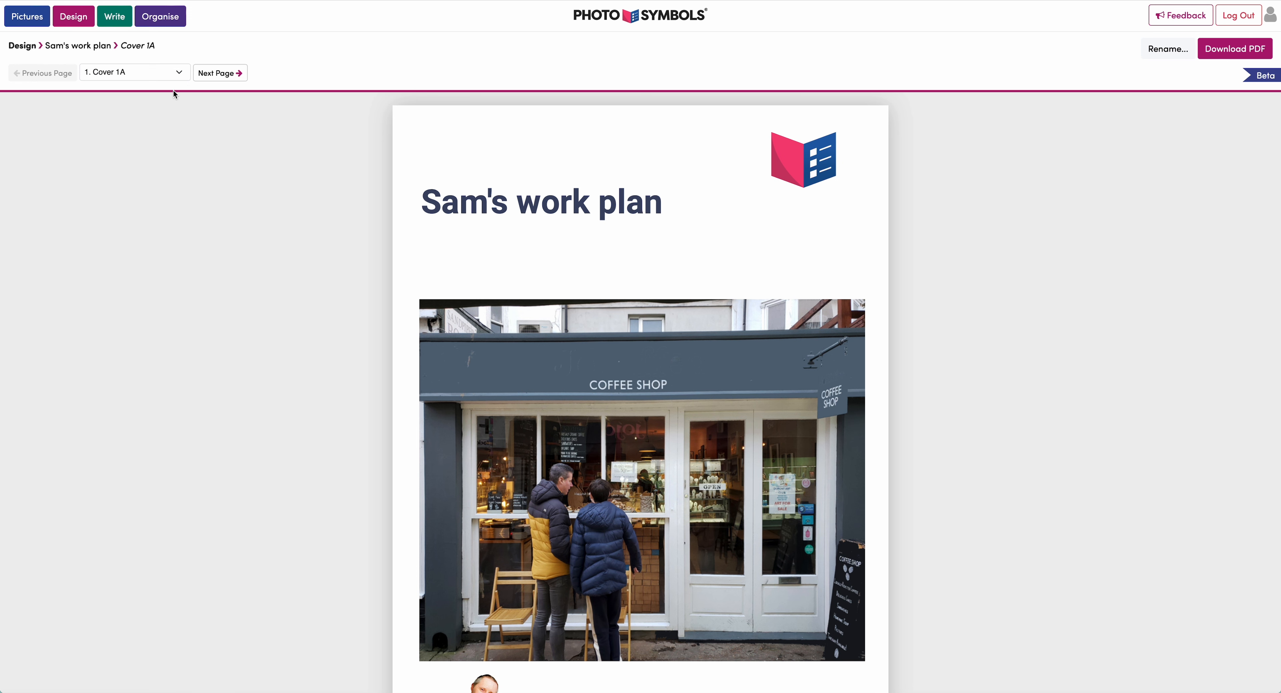
On page 2, Basic Page C, open the picture placeholder beside the main heading for replacement and enter "morning" as the picture search term
{"action": "left_click", "coordinate": [208, 78]}
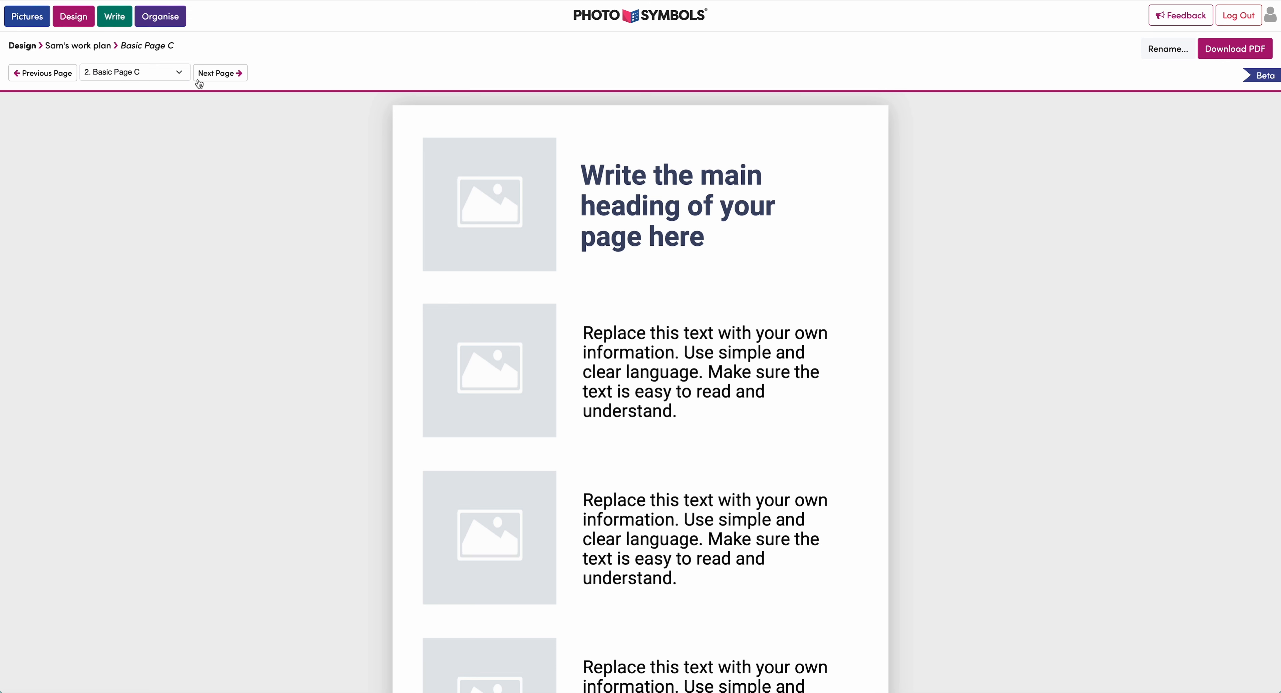
{"action": "left_click", "coordinate": [484, 242]}
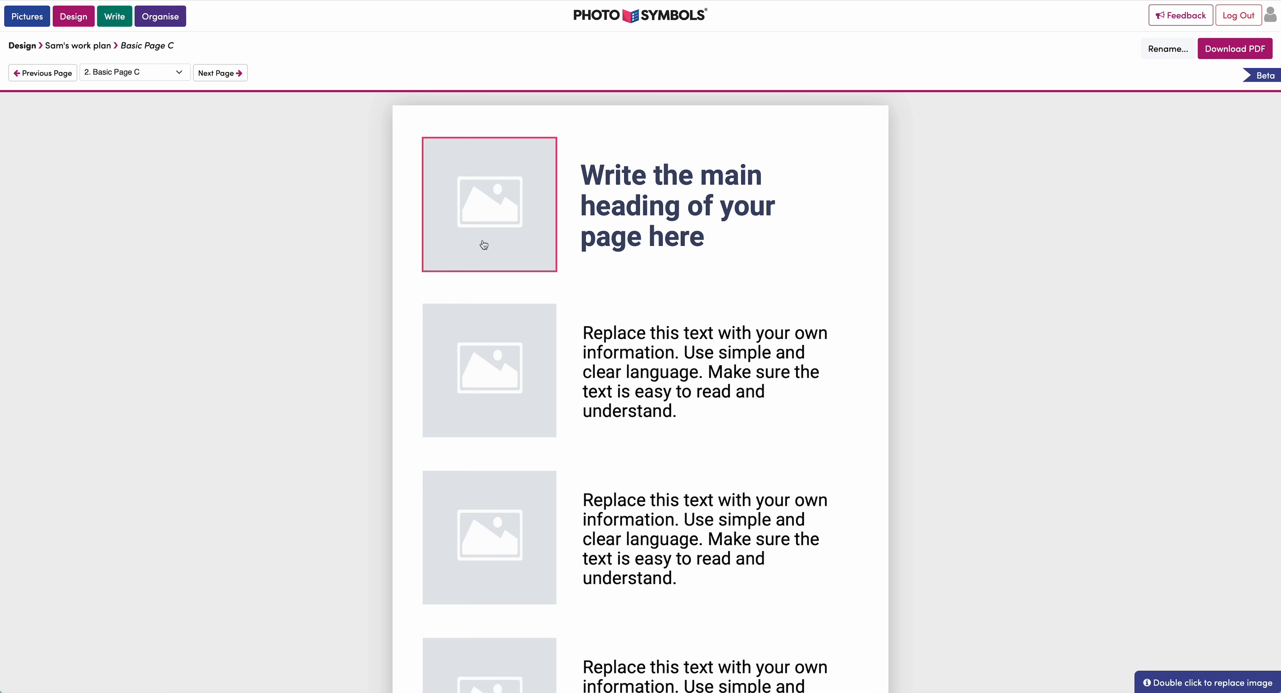
{"action": "double_click", "coordinate": [463, 228]}
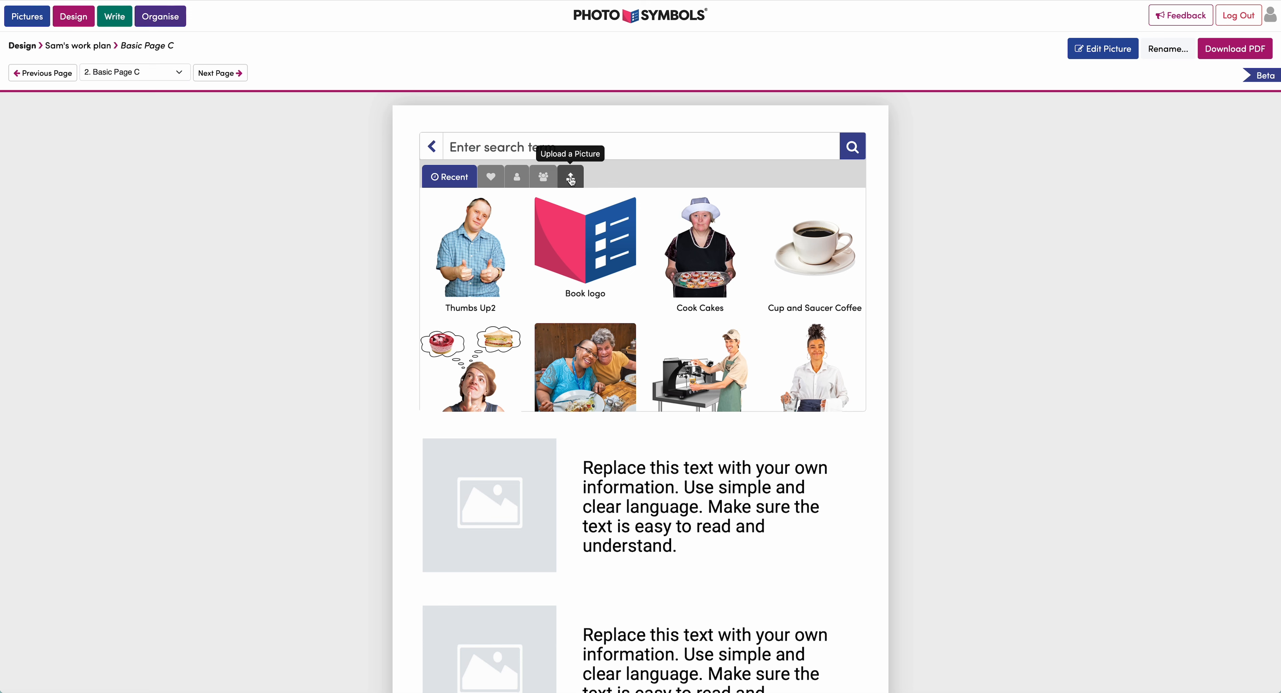
{"action": "left_click", "coordinate": [468, 148]}
{"action": "type", "text": "morning"}
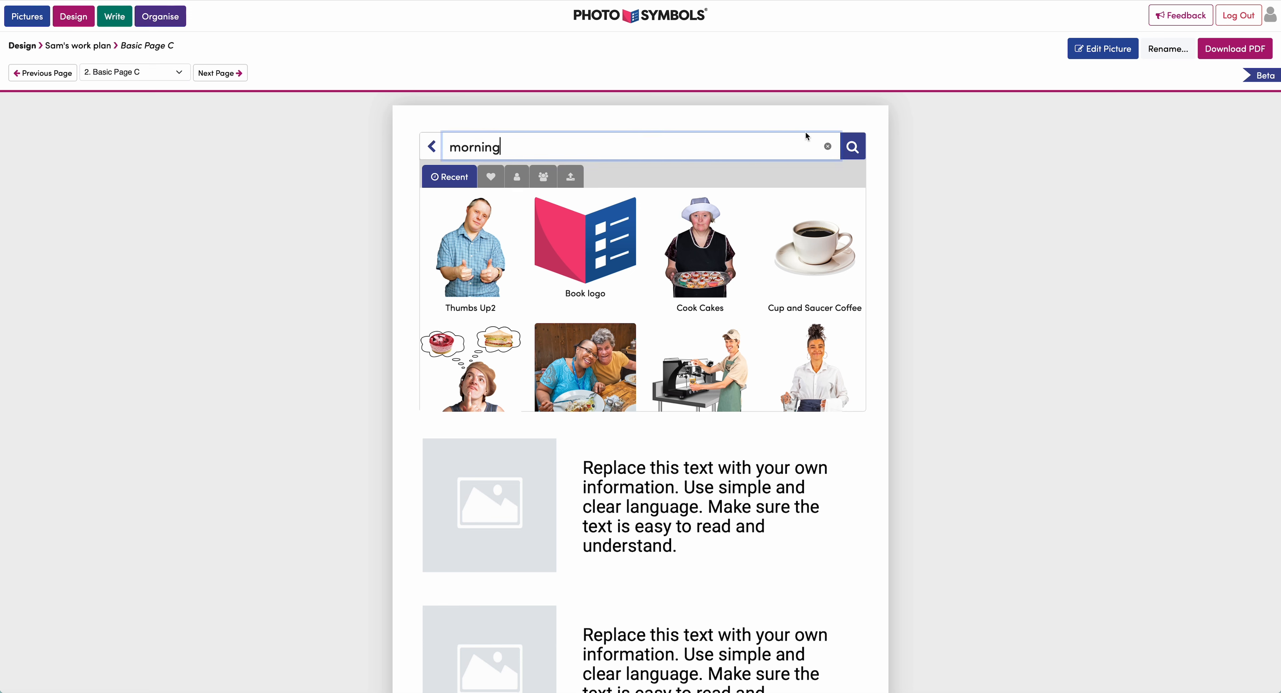